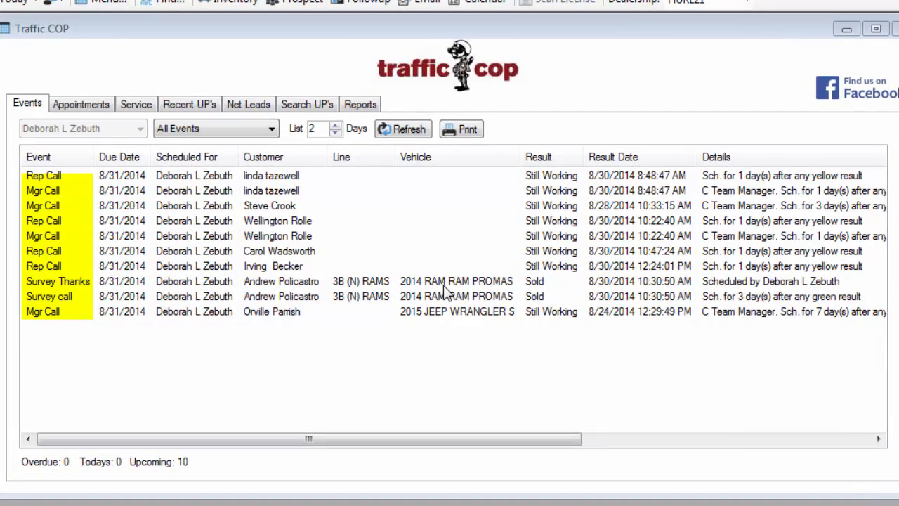
Extend the events list to 3 days and open the first Rep Call due 8/31/2014, acknowledging its required-action notice
left_click(336, 126)
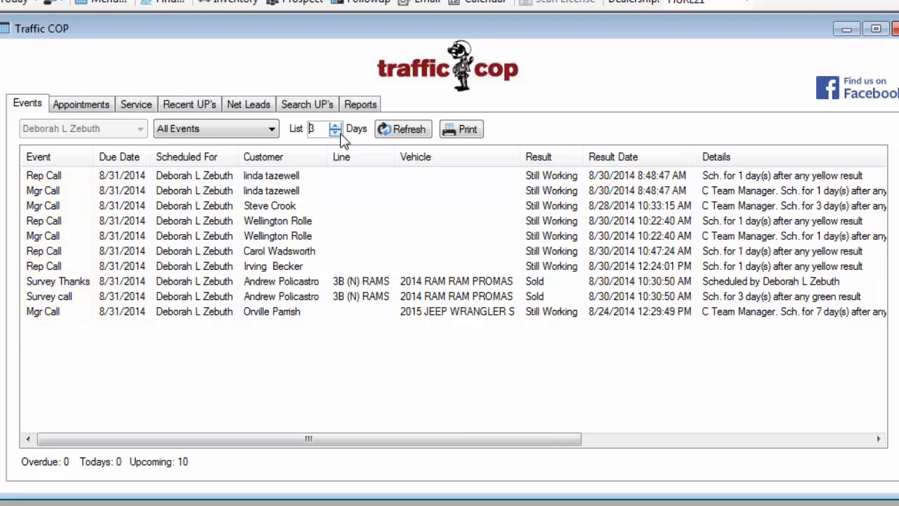
left_click(404, 130)
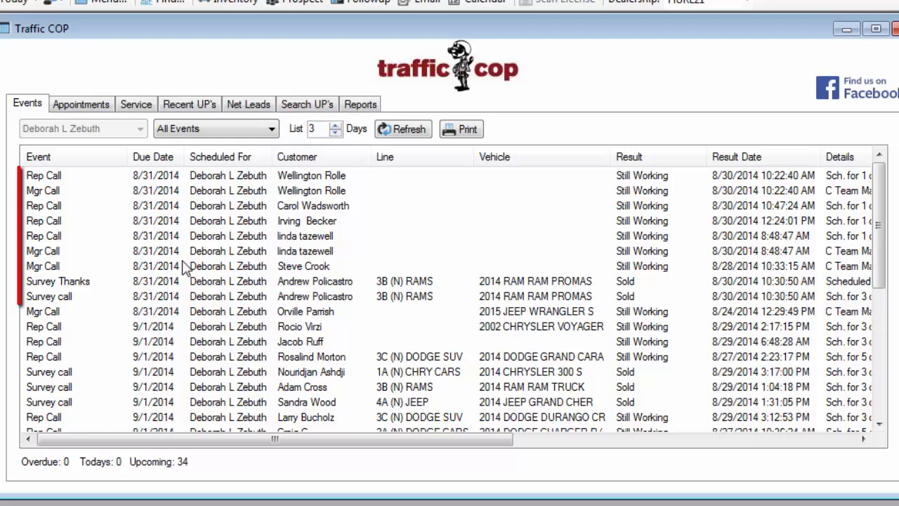
double_click(80, 176)
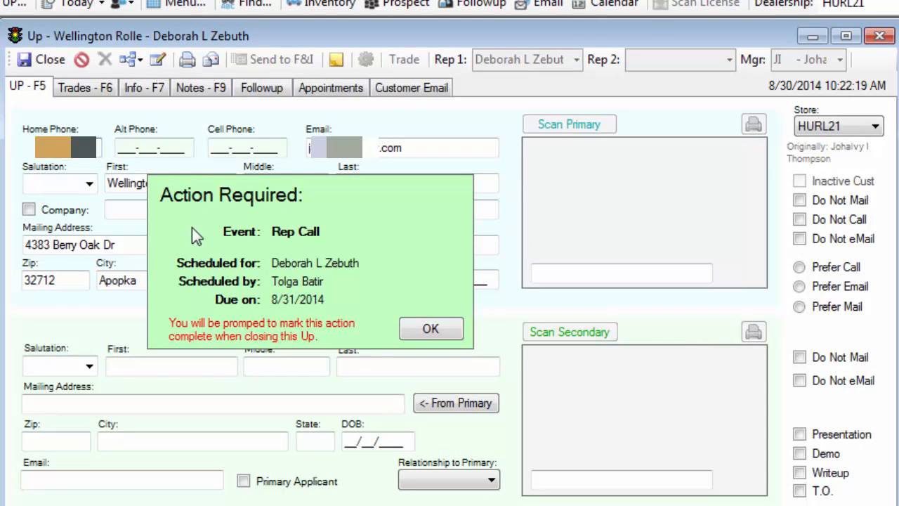
left_click(433, 331)
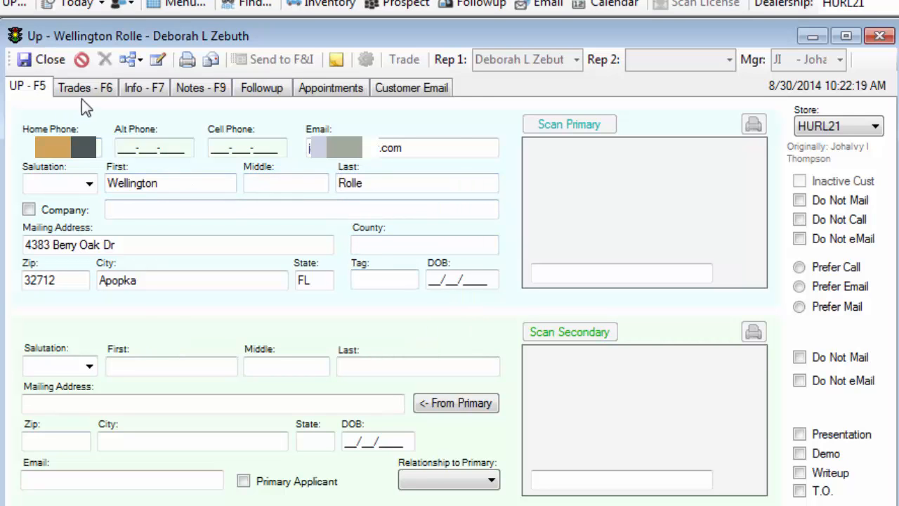
Review the customer's notes, appointments and contact details, then close the record without marking the Rep Call complete
left_click(197, 91)
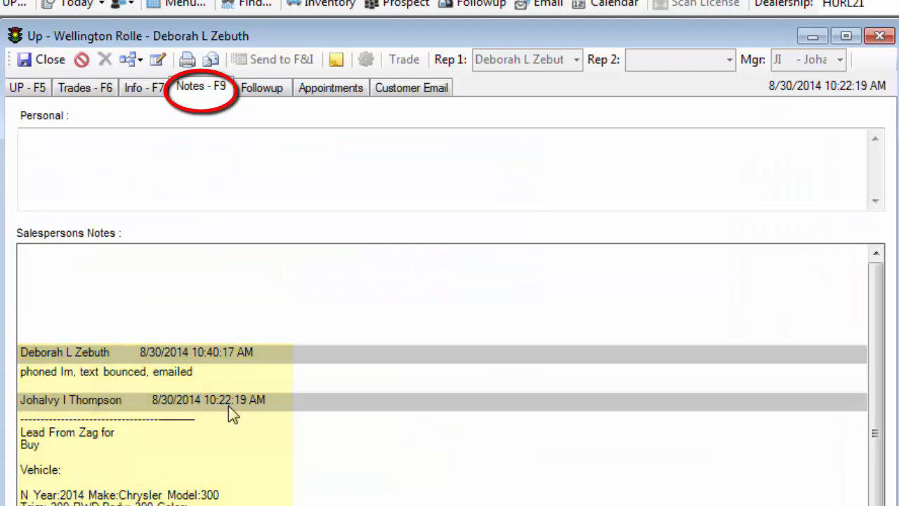
left_click(330, 89)
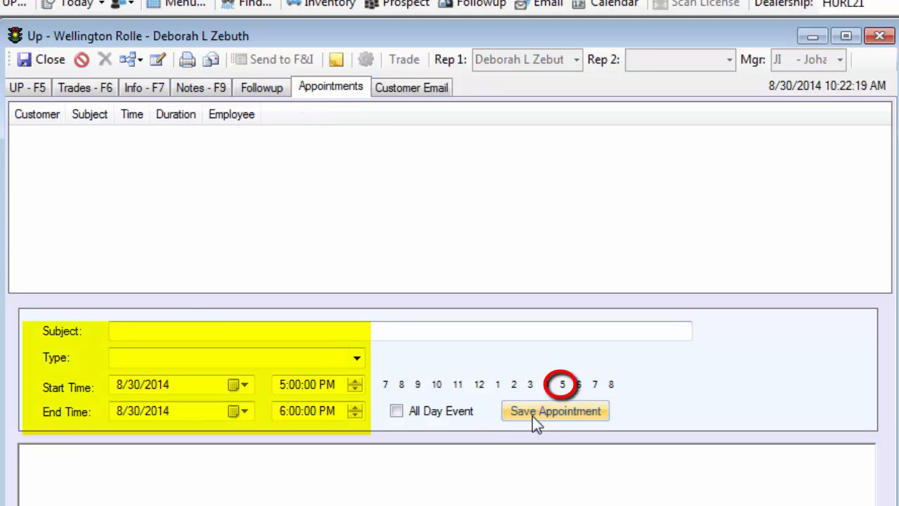
left_click(31, 87)
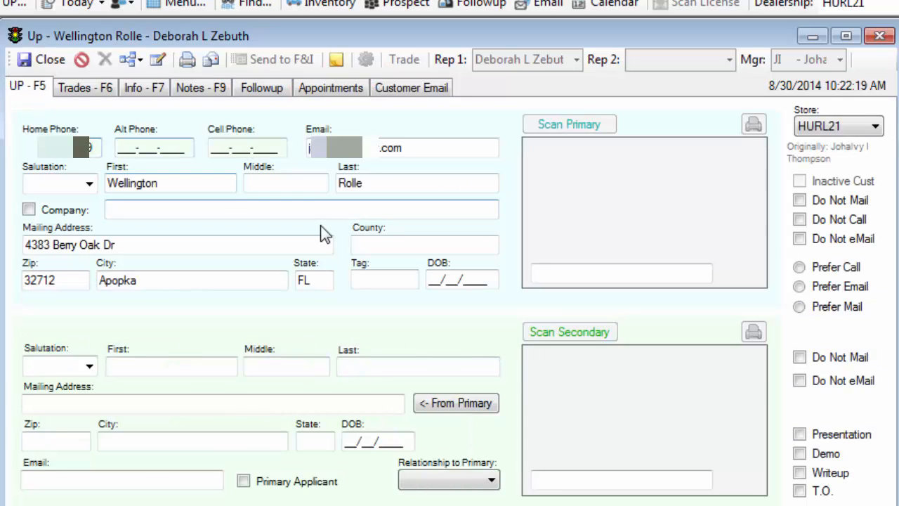
left_click(879, 36)
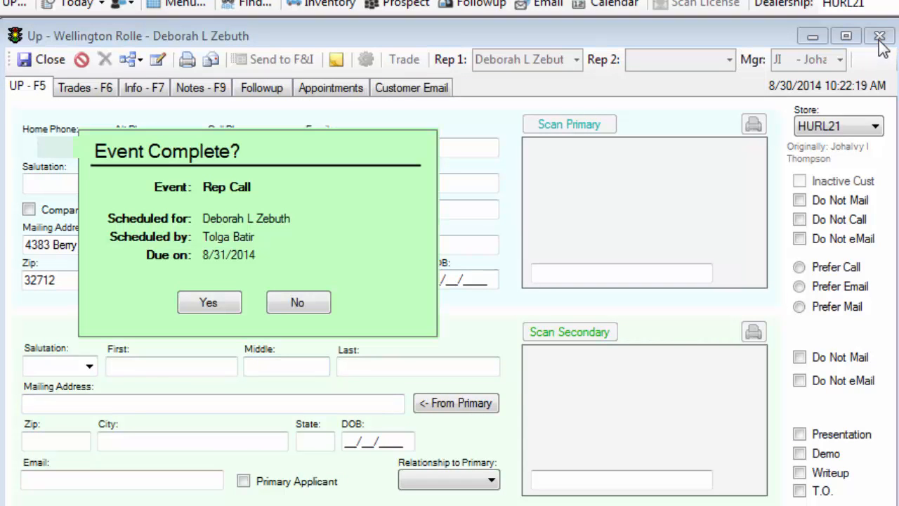
left_click(298, 304)
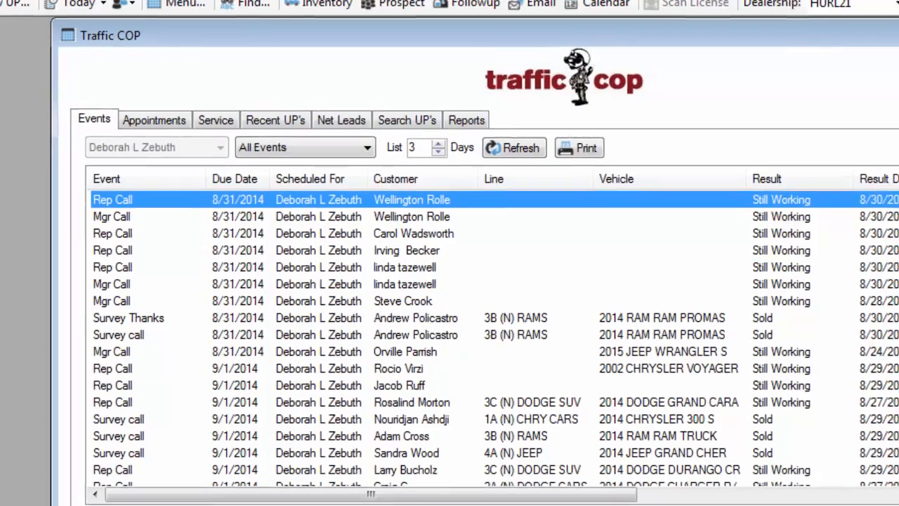
From the calendar, open the August 30 5:00 pm appointment's customer record, check its appointments and notes, and close it
left_click(613, 3)
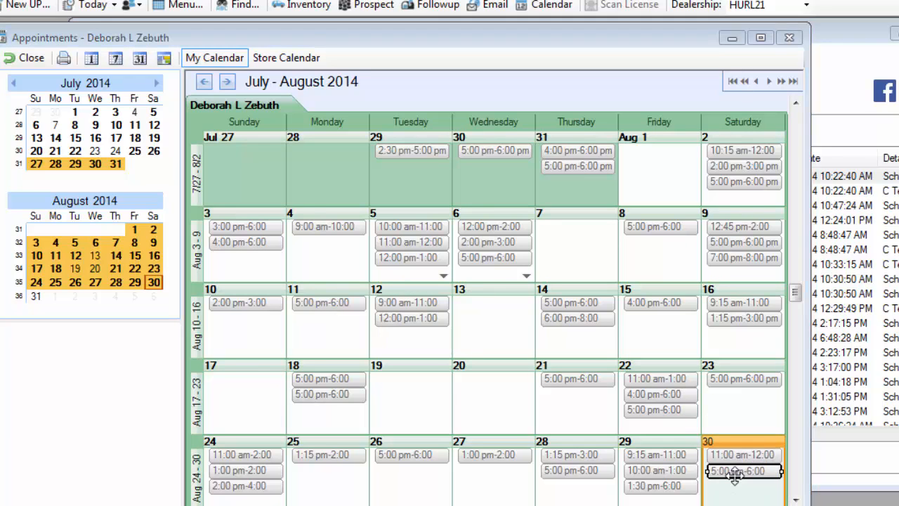
double_click(734, 472)
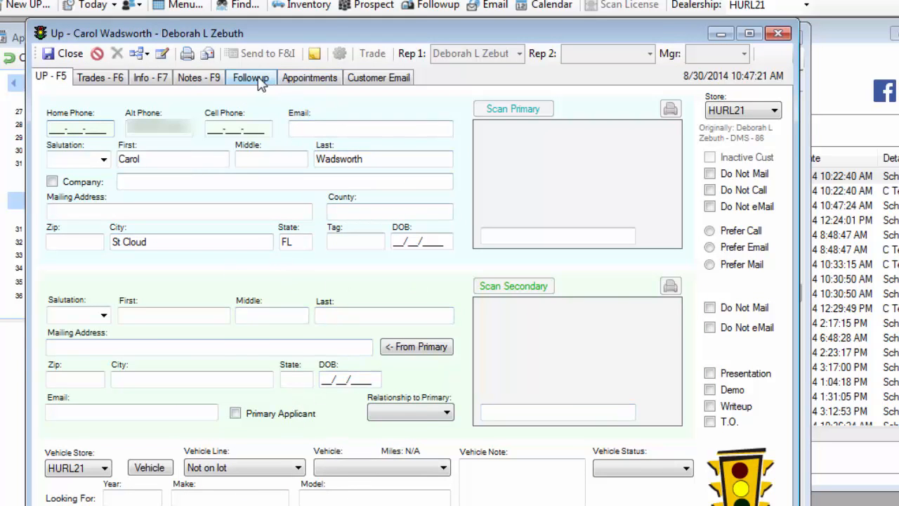
left_click(309, 78)
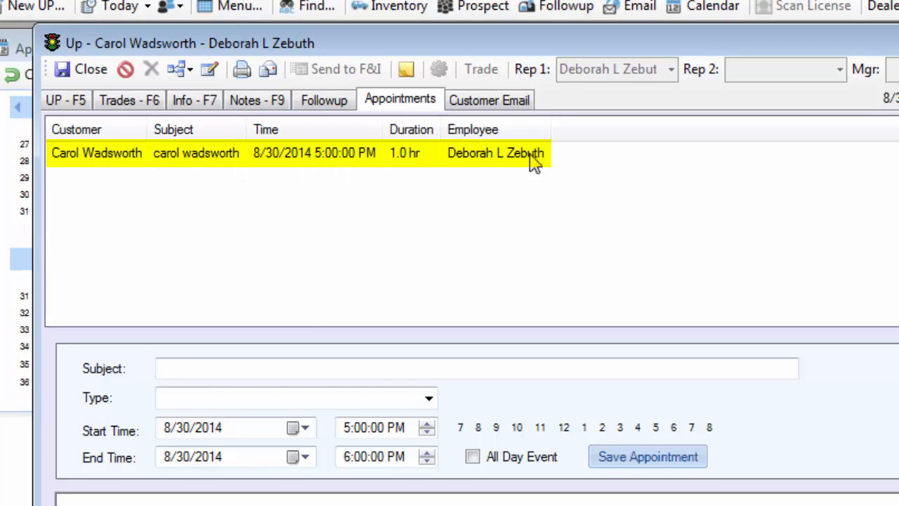
left_click(275, 102)
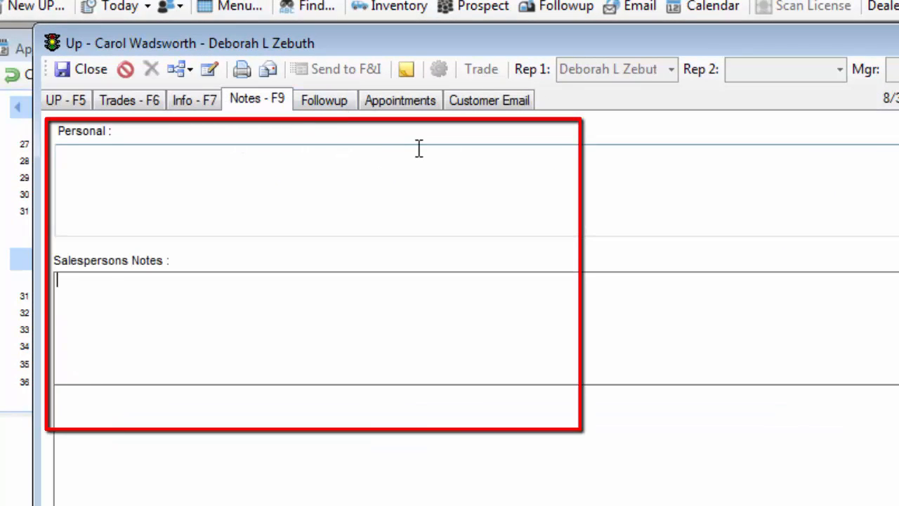
left_click(73, 101)
left_click(70, 68)
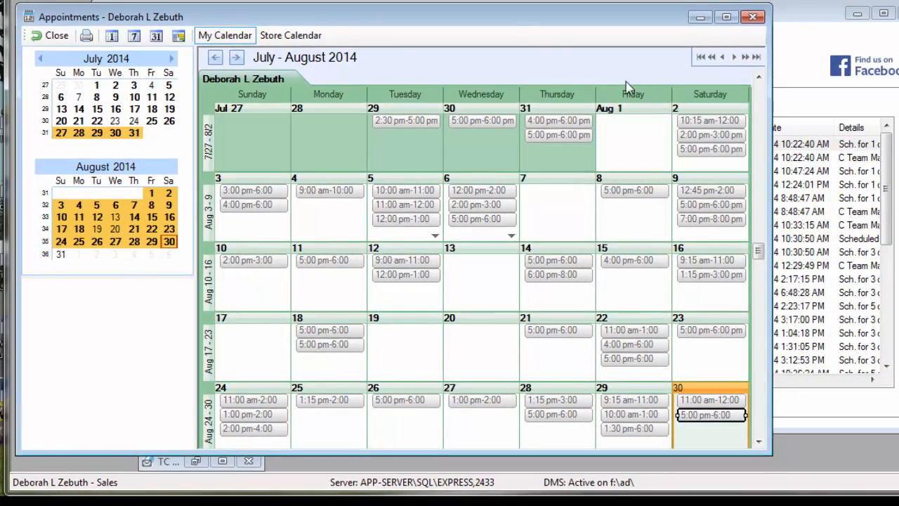
Minimize the appointment calendar and look through the upcoming events due 8/31/2014 and 9/1/2014
left_click(699, 17)
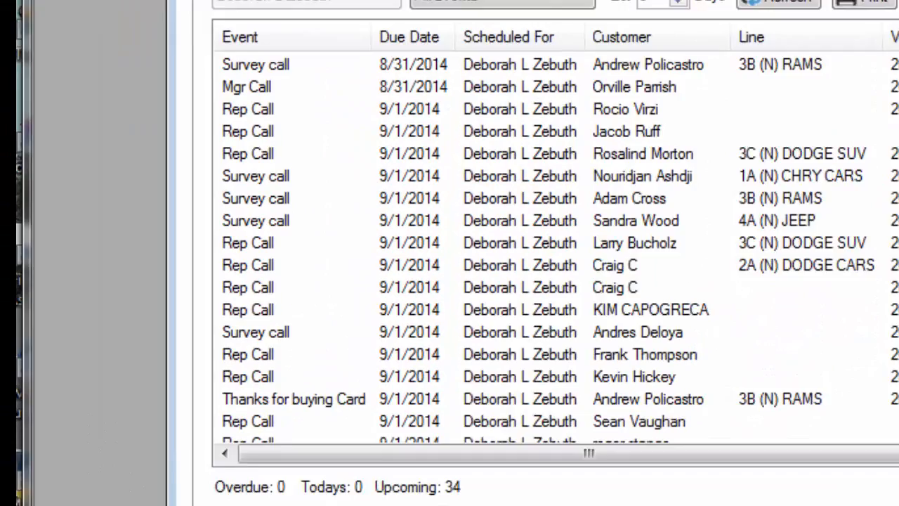
scroll(502, 253, "down", 1)
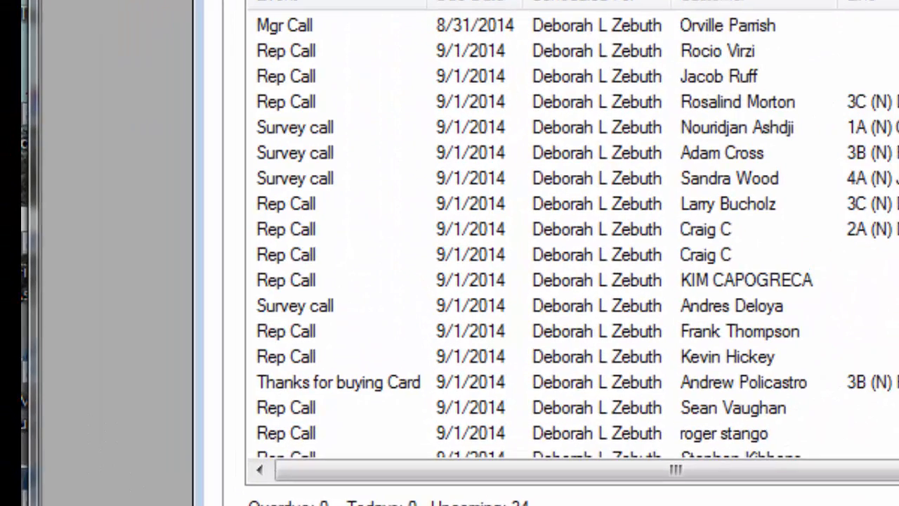
scroll(572, 232, "down", 2)
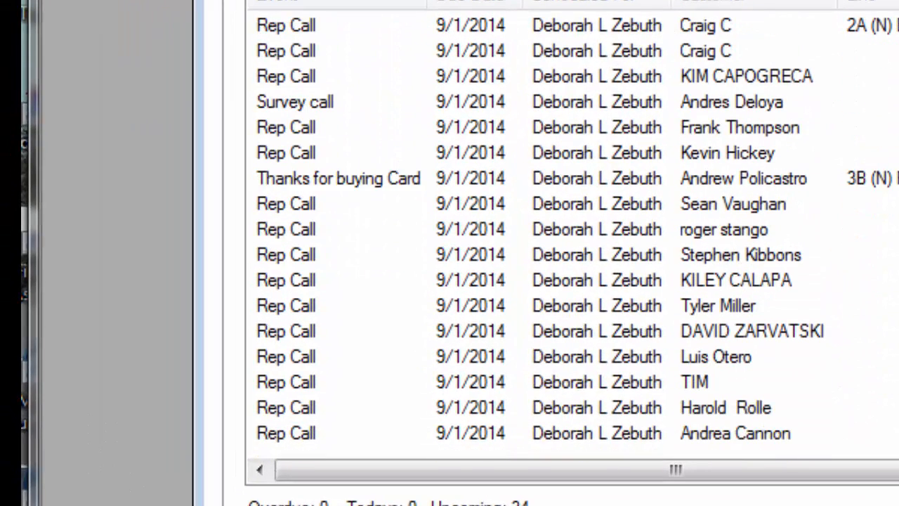
scroll(572, 232, "up", 5)
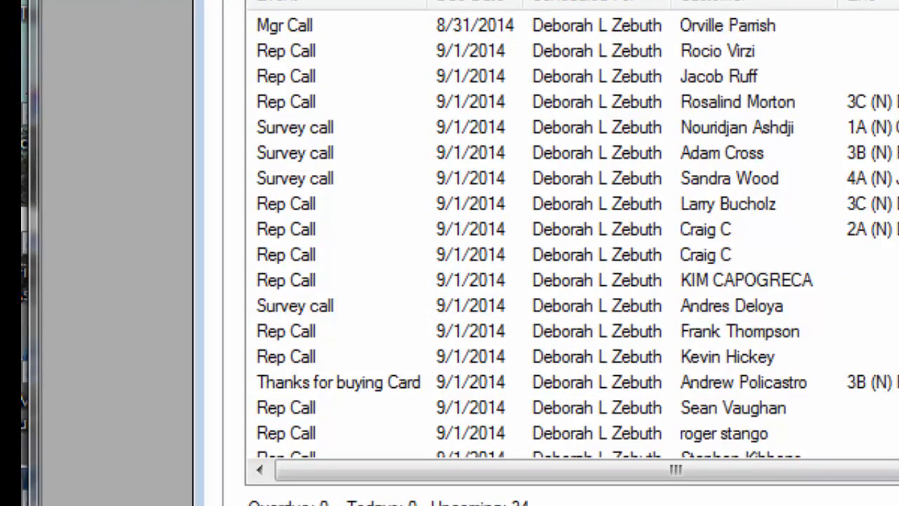
scroll(572, 232, "up", 1)
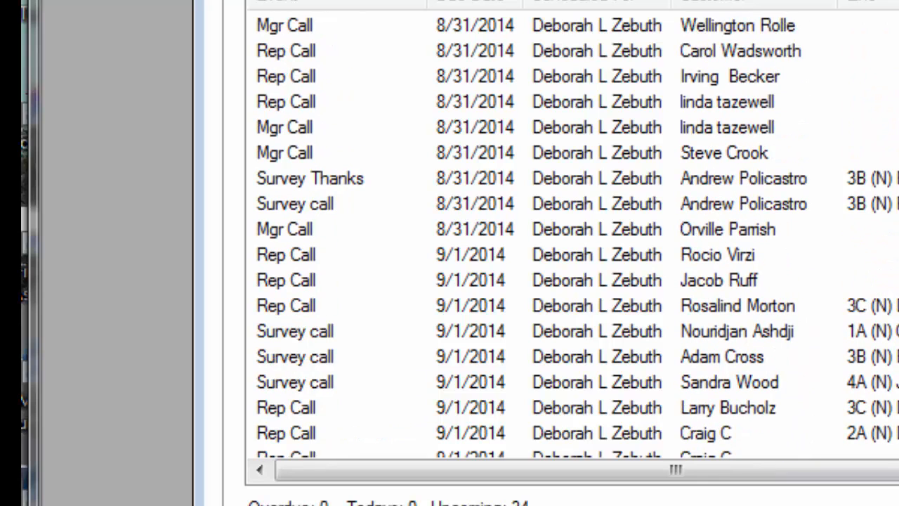
Open the Survey Thanks letter due 8/31/2014, read it and view its print options, then close it without printing
left_click(298, 182)
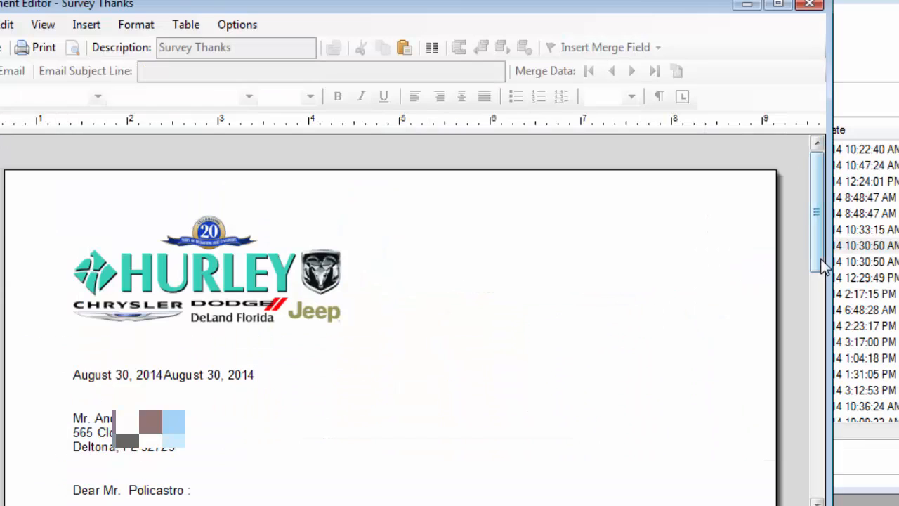
scroll(823, 267, "down", 8)
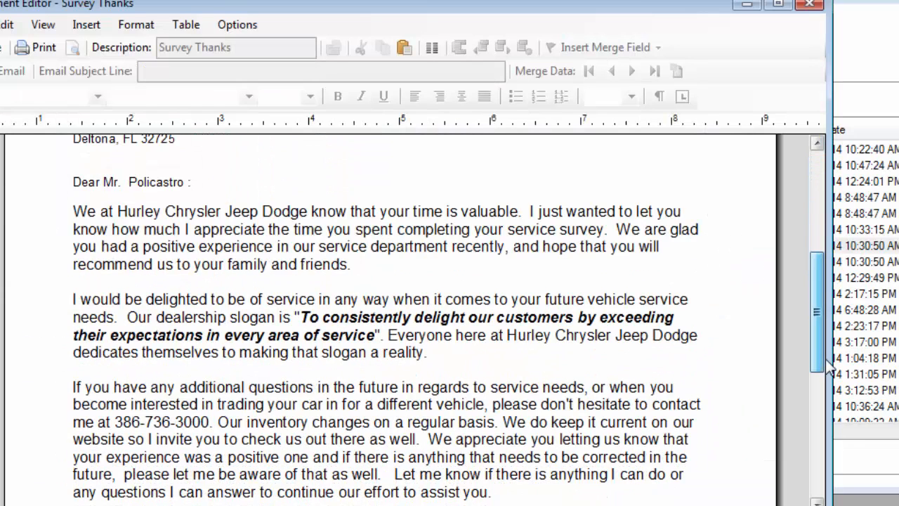
left_click(25, 48)
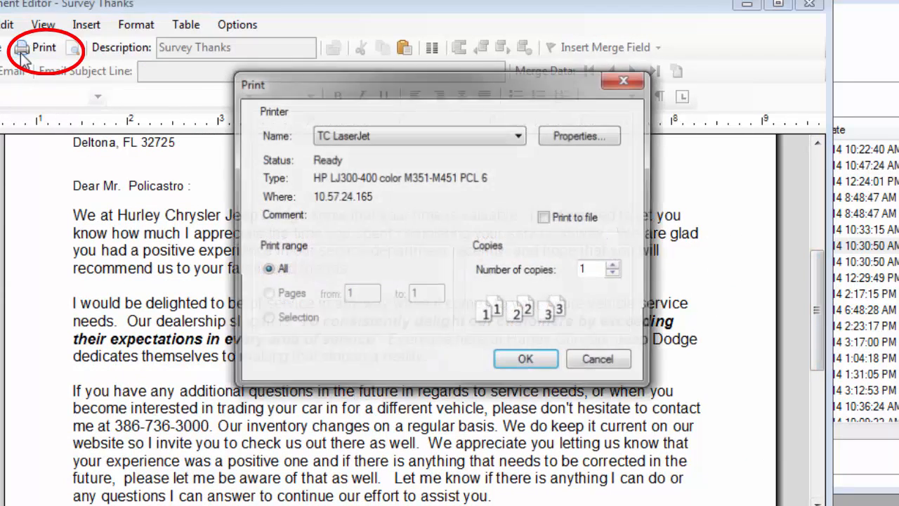
left_click(600, 361)
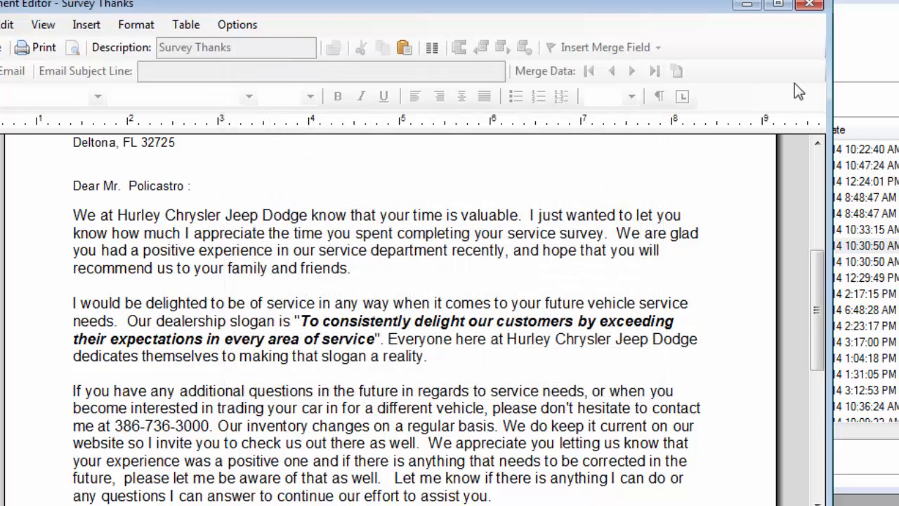
left_click(813, 7)
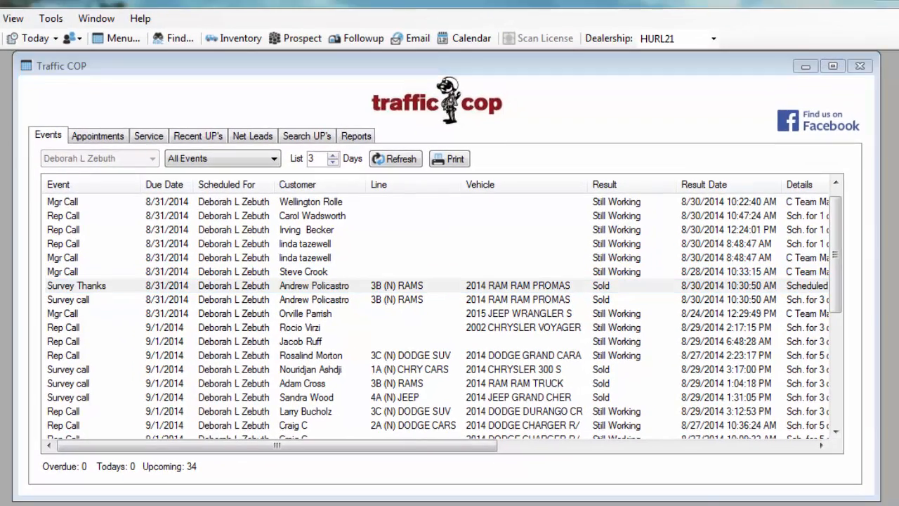
From the appointments list, open the 8/30/2014 5:00 PM customer record, view the appointment's editable details, and close it unchanged
left_click(115, 138)
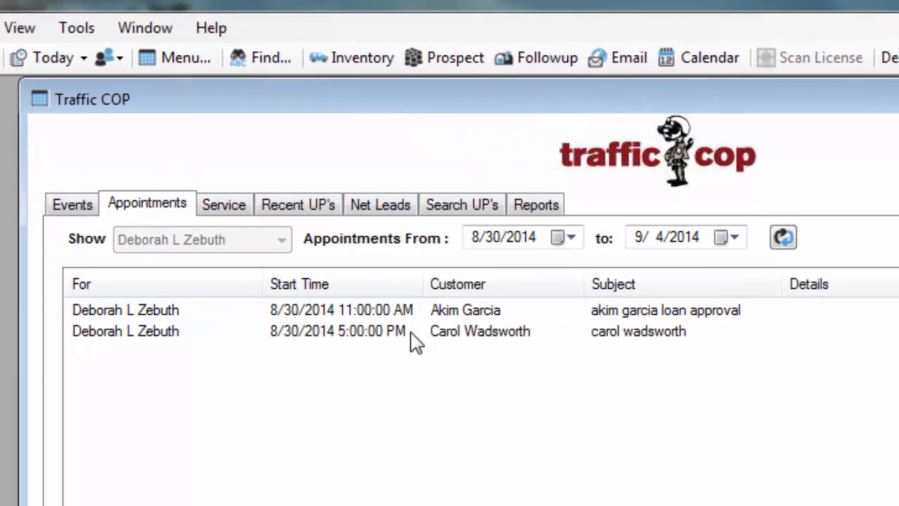
double_click(308, 344)
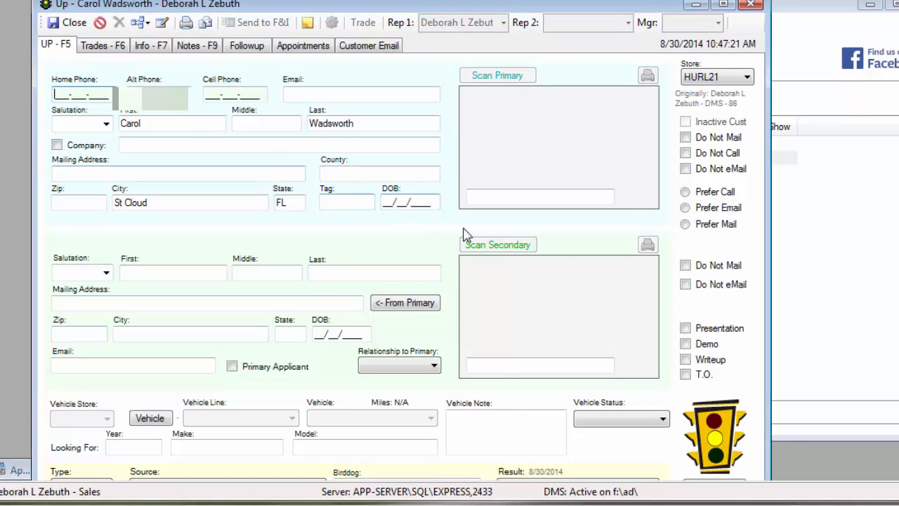
left_click(300, 46)
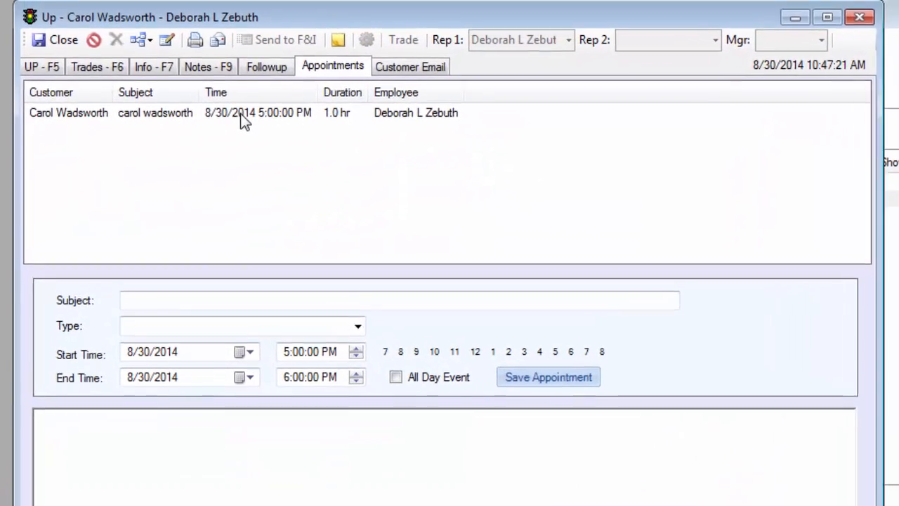
left_click(230, 97)
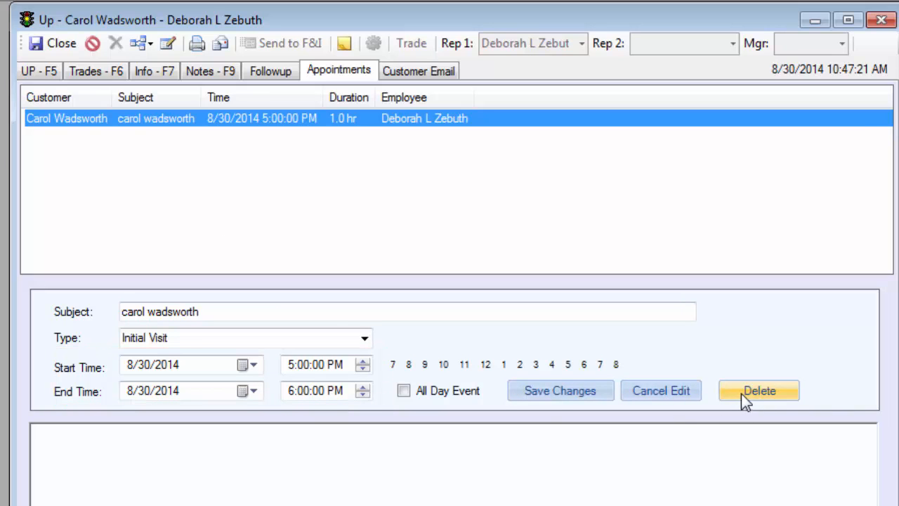
left_click(881, 20)
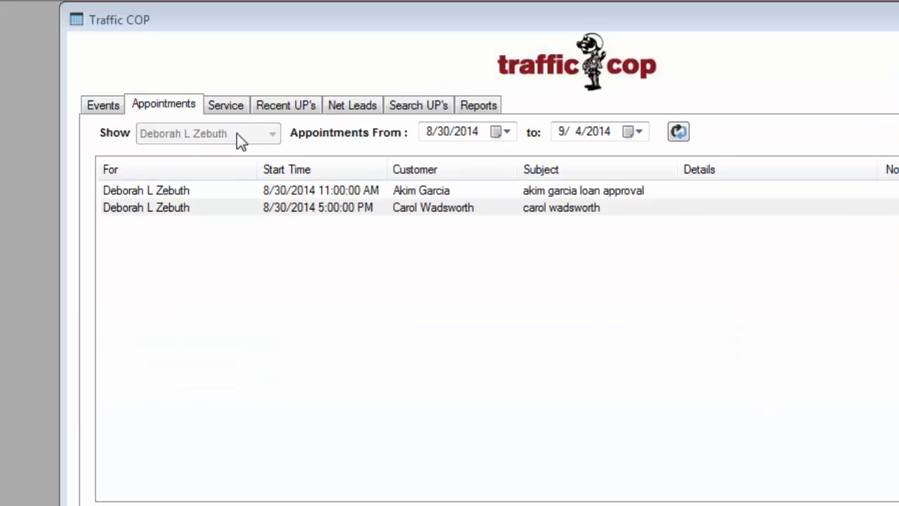
Examine the service appointments and open repair orders, checking the scheduled dates, vehicles and assigned salespersons
left_click(226, 106)
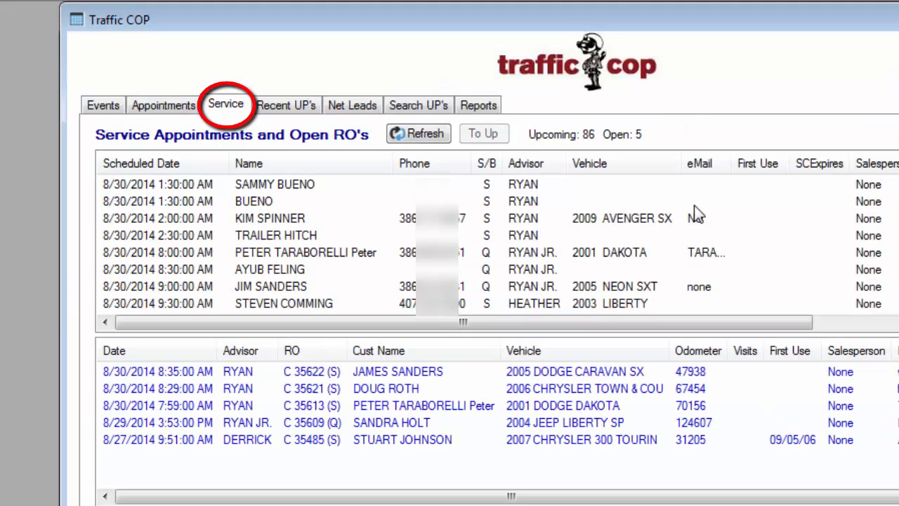
scroll(463, 243, "down", 20)
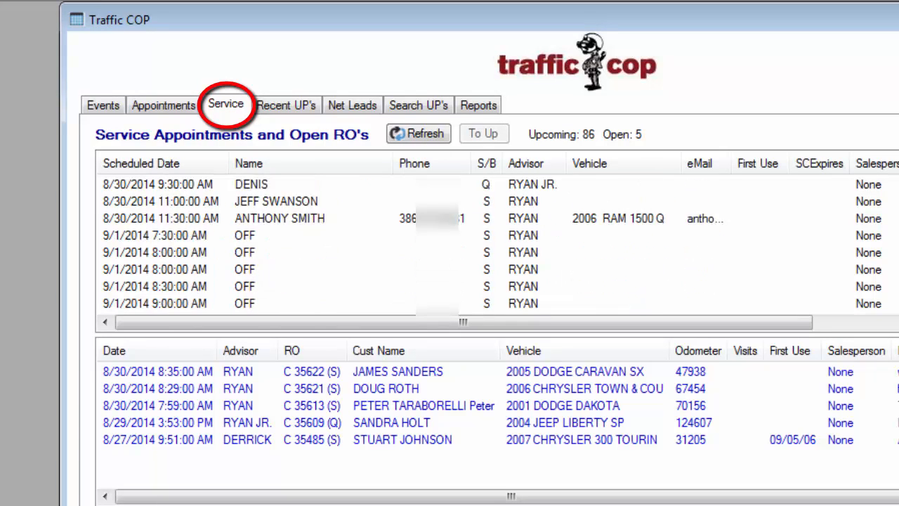
scroll(464, 244, "up", 3)
scroll(464, 243, "down", 4)
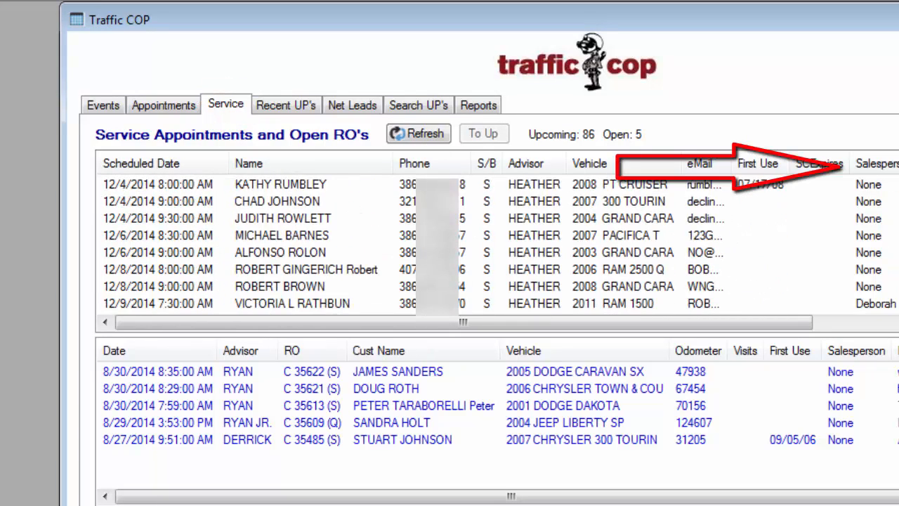
scroll(464, 244, "down", 13)
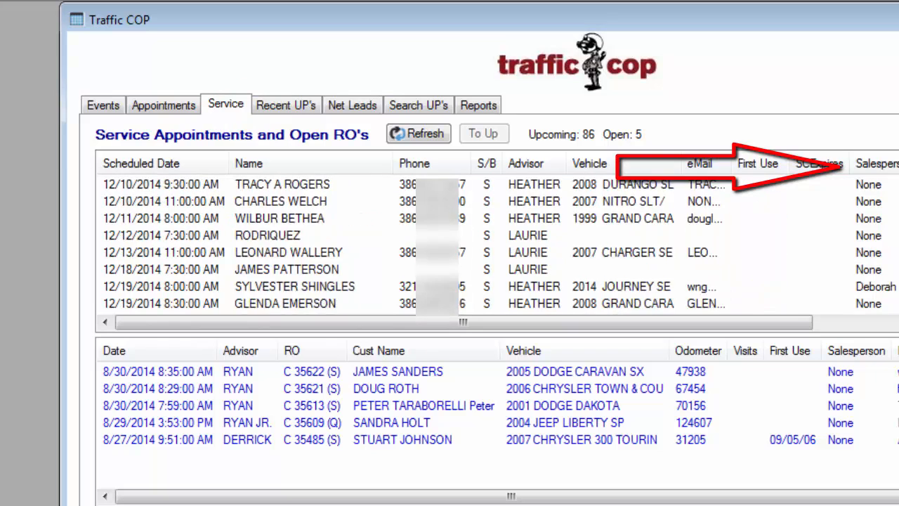
scroll(464, 243, "up", 20)
scroll(464, 243, "up", 5)
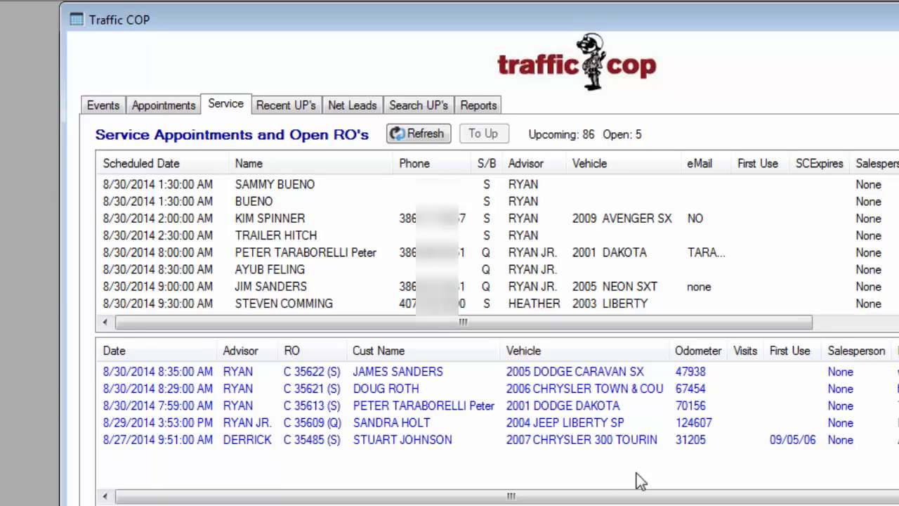
Open the repair order for the 2001 Dodge Dakota, read through its labor, parts and totals, and close it
left_click(366, 408)
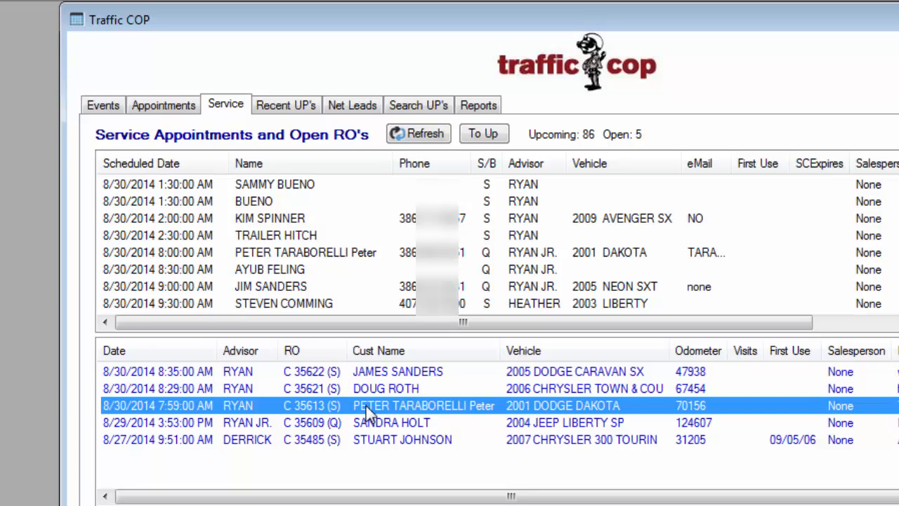
double_click(366, 406)
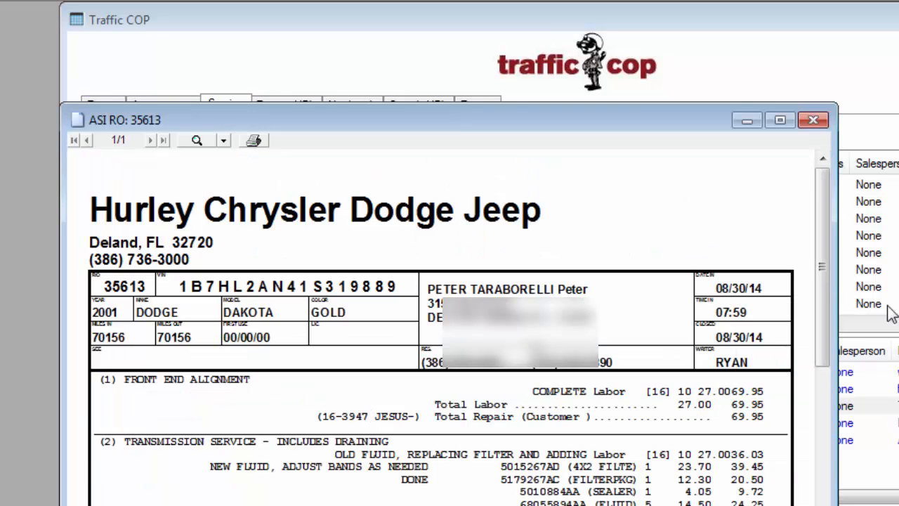
left_click_drag(823, 276, 821, 360)
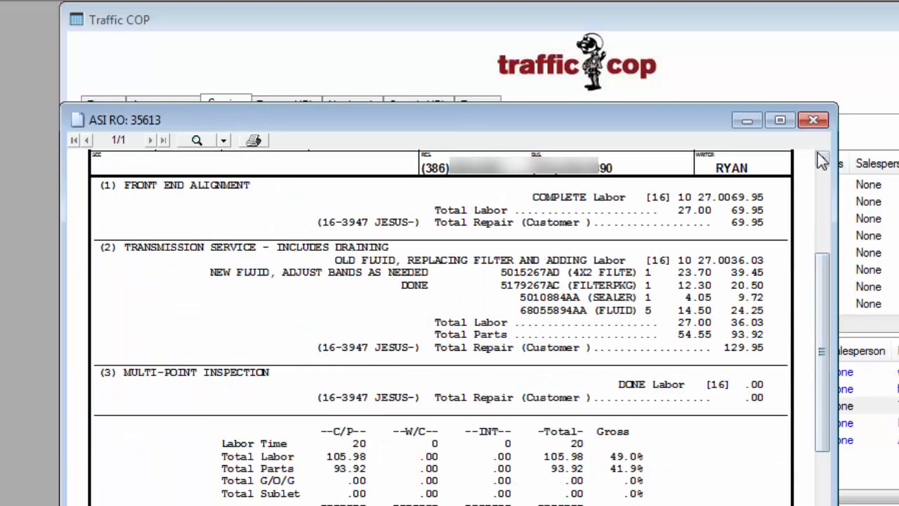
left_click(813, 121)
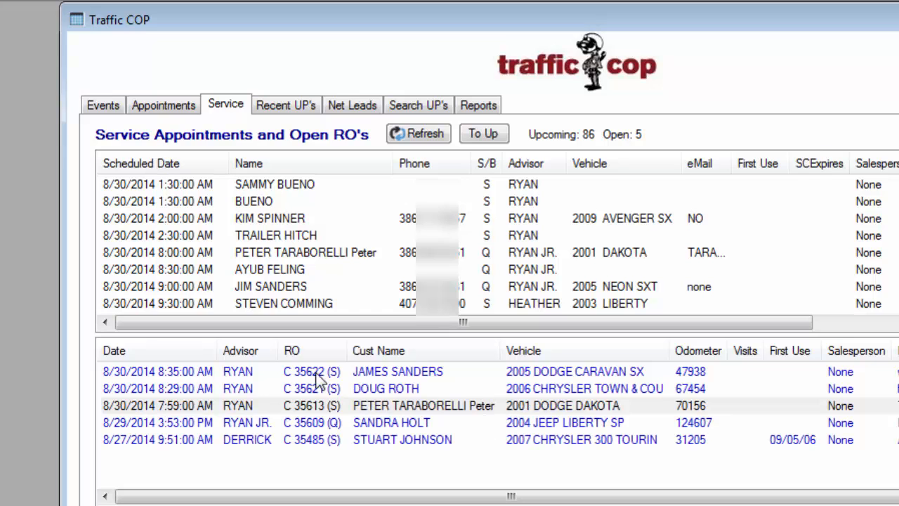
Look through the recent UPs activity list for 8/23/2014 to 8/30/2014
left_click(288, 106)
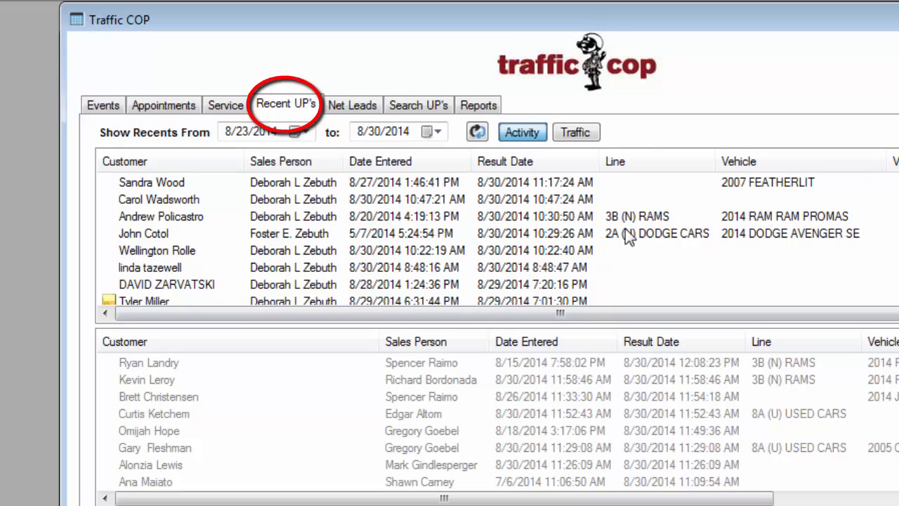
scroll(492, 239, "down", 10)
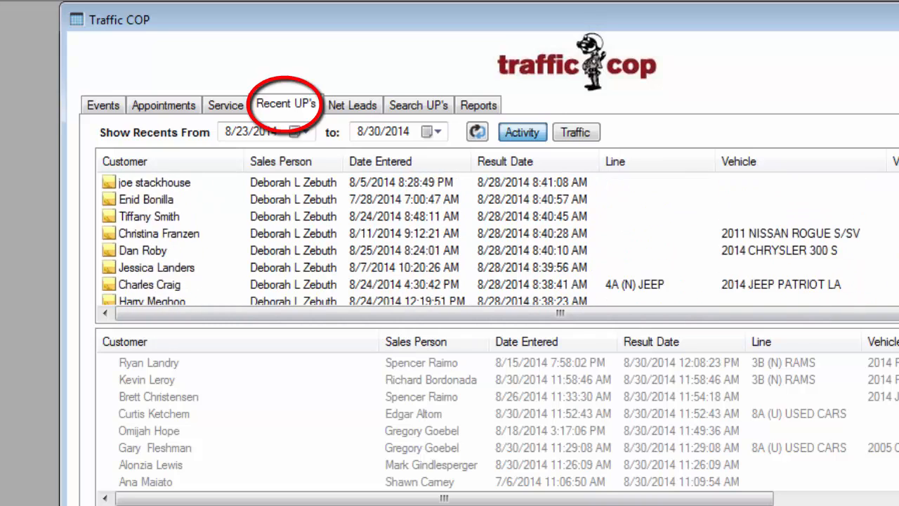
scroll(344, 238, "up", 5)
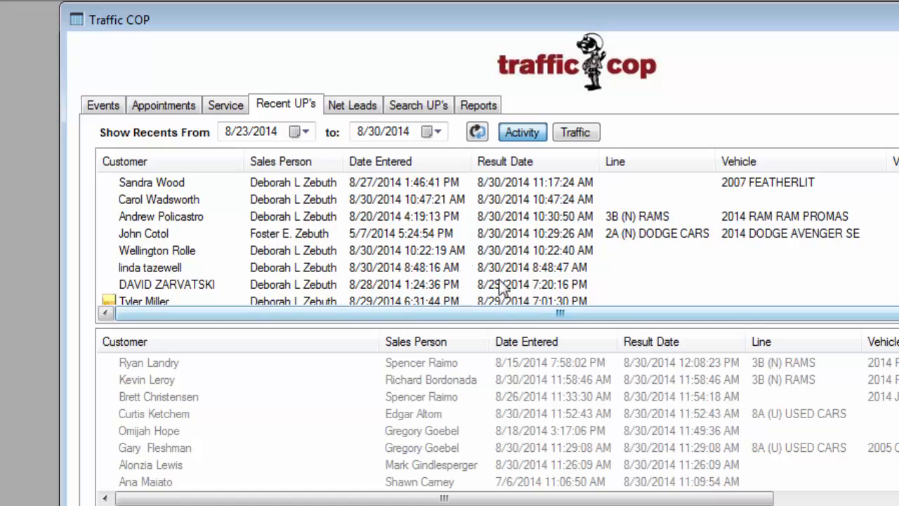
Review the web leads and their sources, and bring up the UP search criteria
left_click(348, 105)
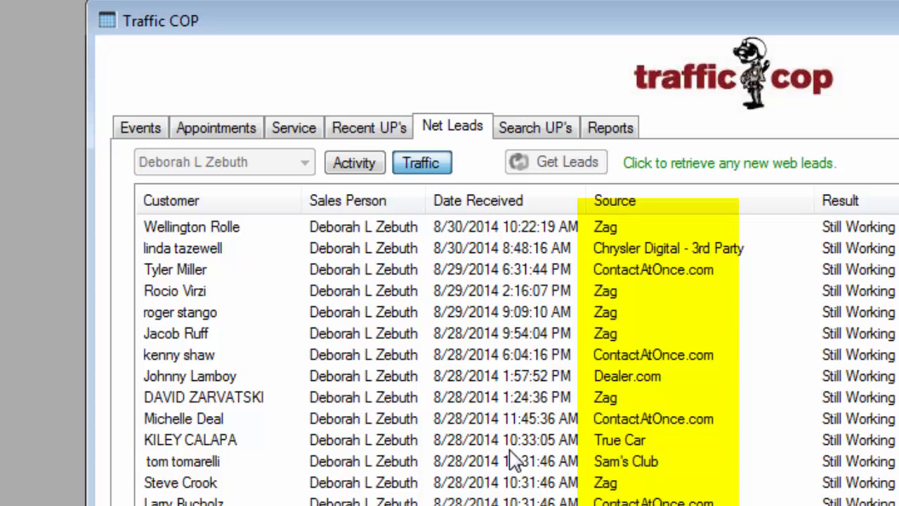
left_click(563, 136)
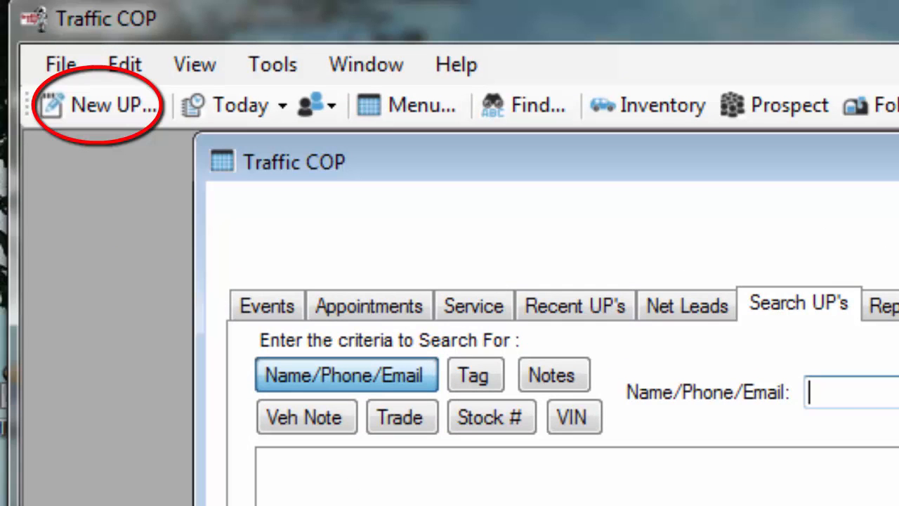
Start a new UP, enter the customer's home phone number, and accept it as a new customer record
left_click(109, 116)
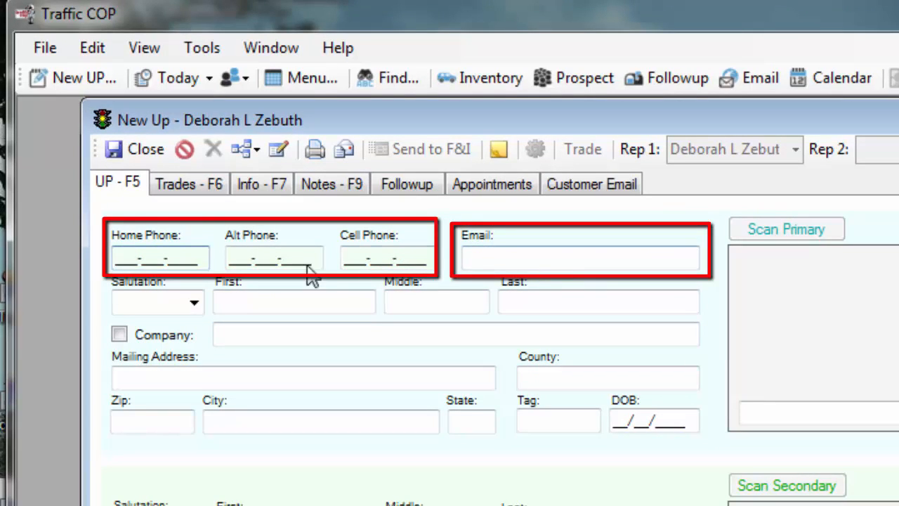
left_click(144, 257)
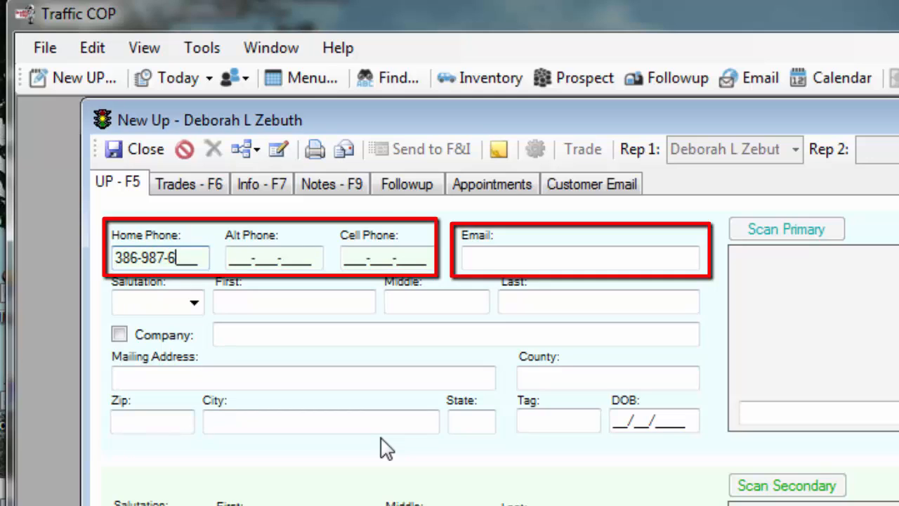
type("5")
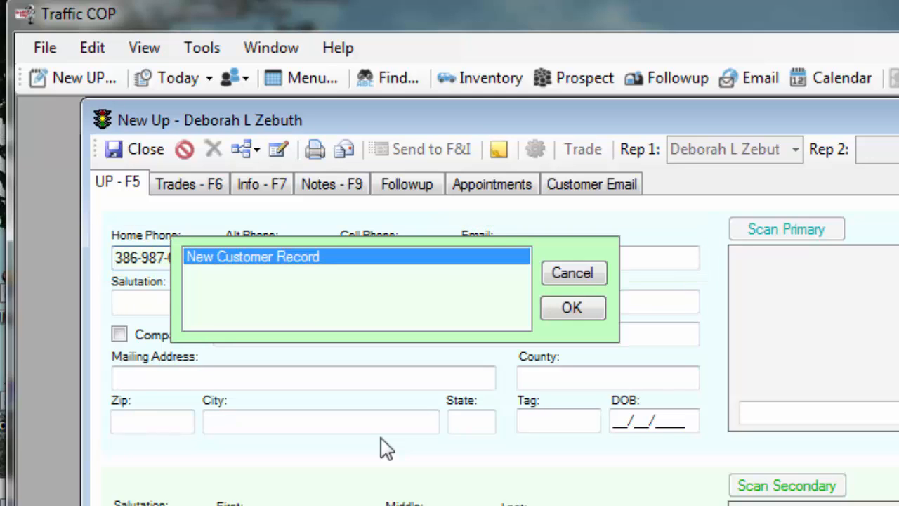
left_click(572, 309)
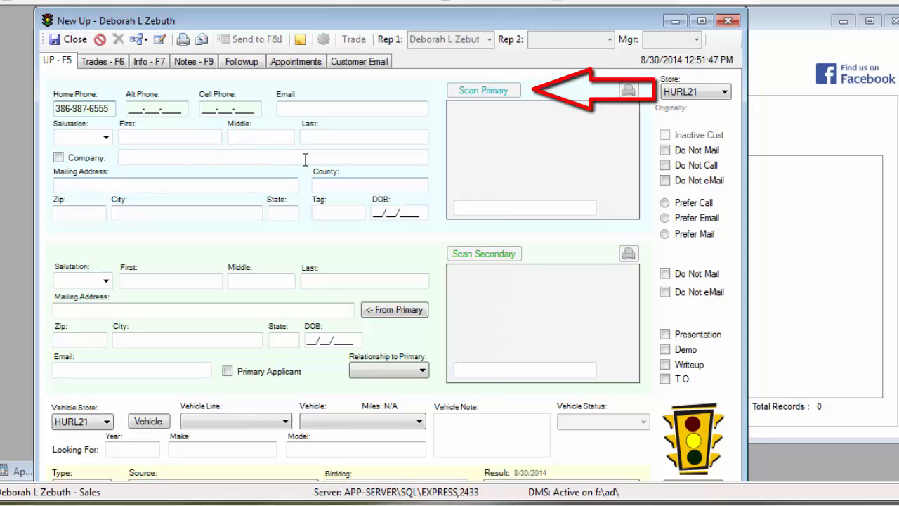
Select the Jeep Grand Cherokee with stock number G4845 from the 4A (N) JEEP inventory line and use it in the deal
left_click(149, 422)
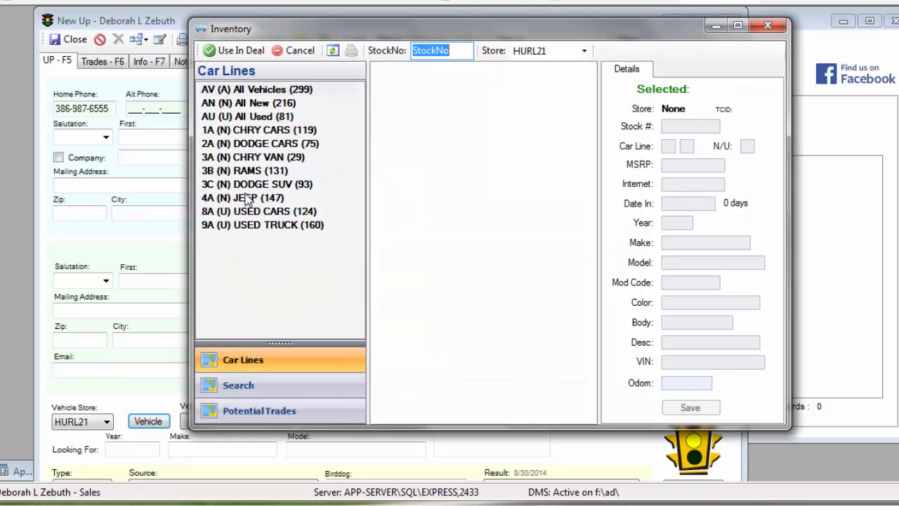
left_click(247, 199)
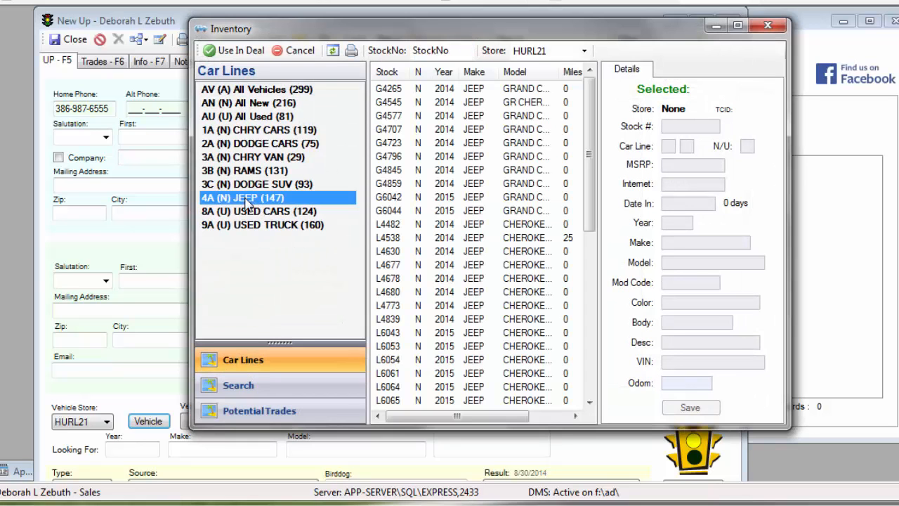
left_click(391, 171)
left_click(239, 50)
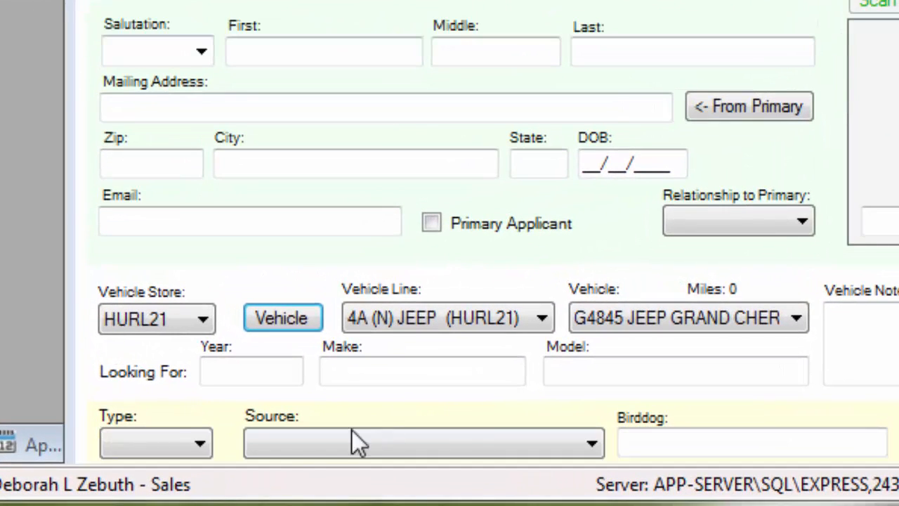
Set the UP's type to Walk-In and its source to BJs Wholesale Club
left_click(203, 446)
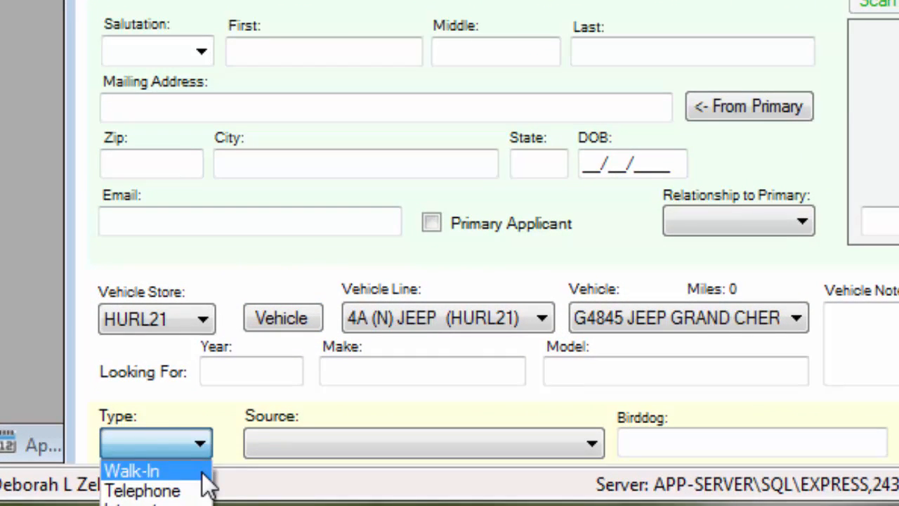
left_click(202, 471)
left_click(592, 443)
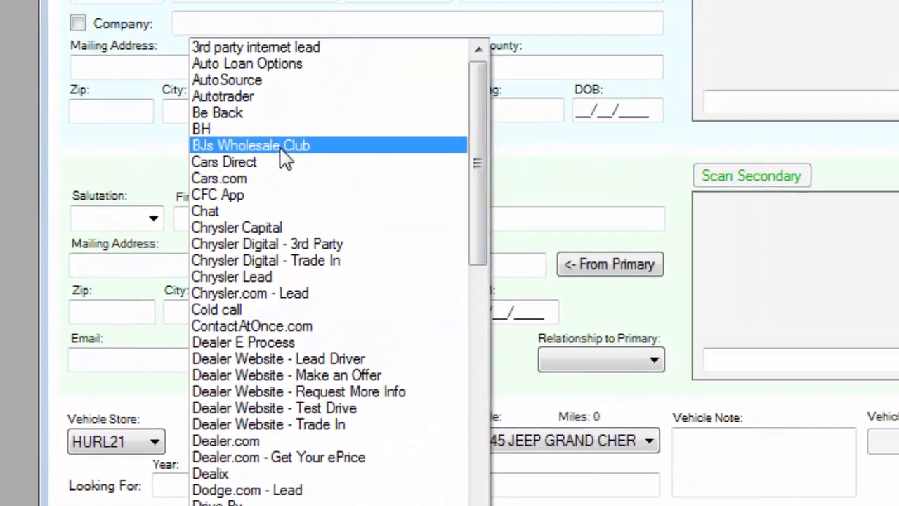
left_click(294, 56)
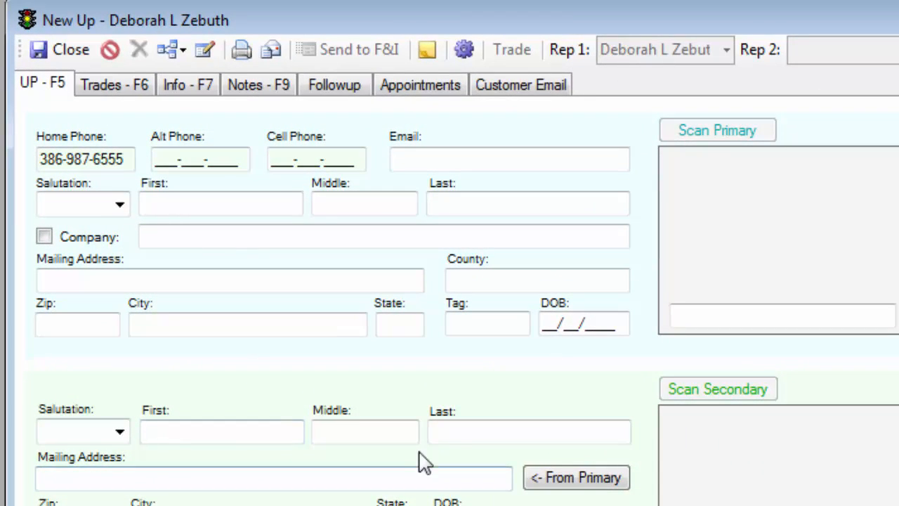
View the new UP's trade-in fields and the Red Bumper appraisals list, closing the list without choosing a vehicle
left_click(134, 87)
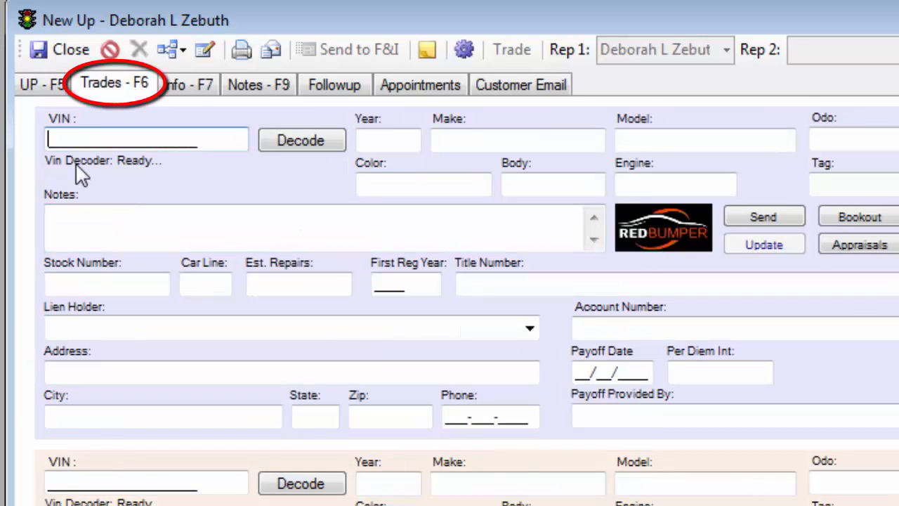
left_click(53, 137)
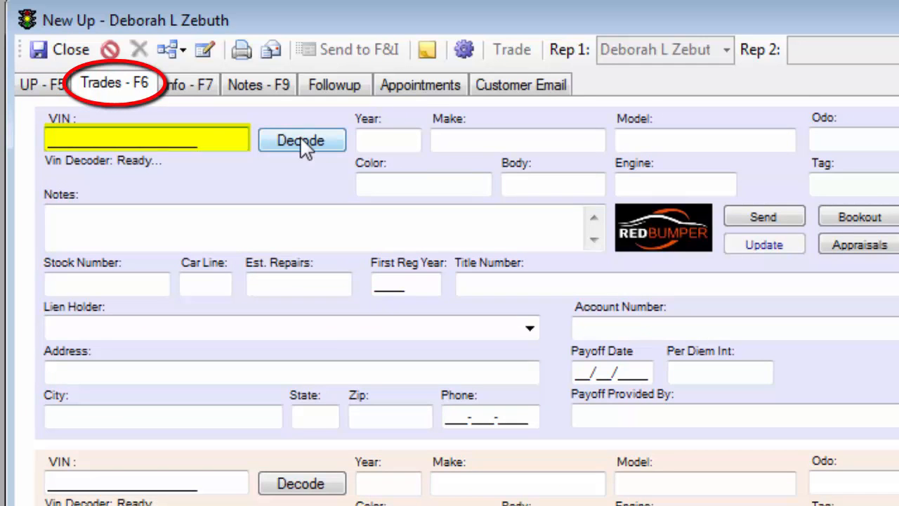
left_click(864, 244)
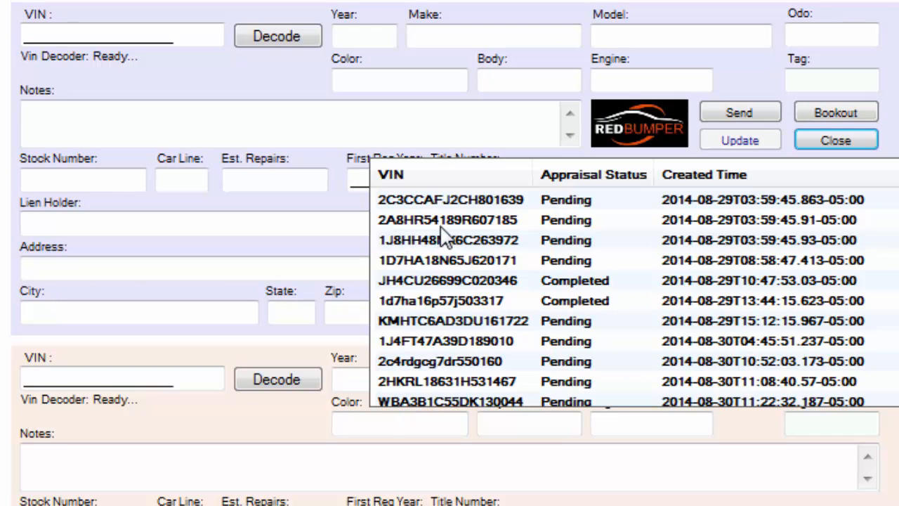
left_click(836, 138)
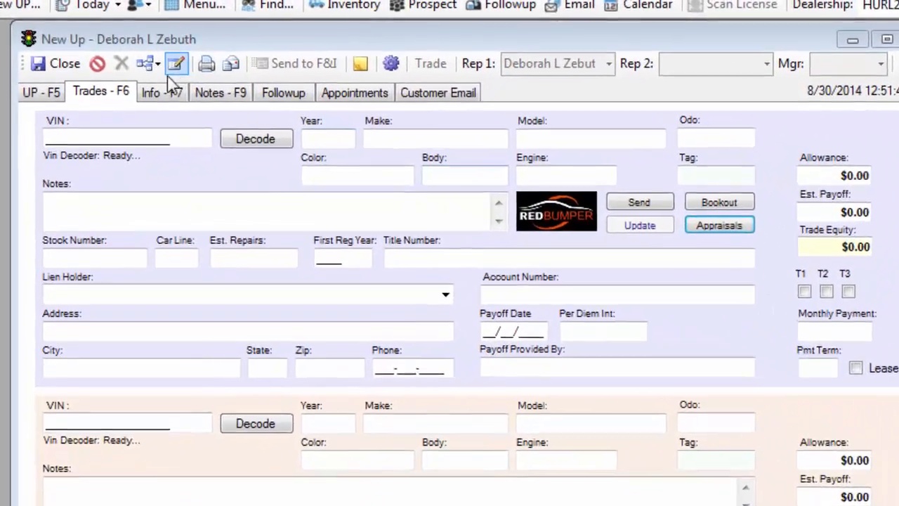
Look over the new UP's credit application, notes, follow-up and appointment sections without entering anything
left_click(163, 92)
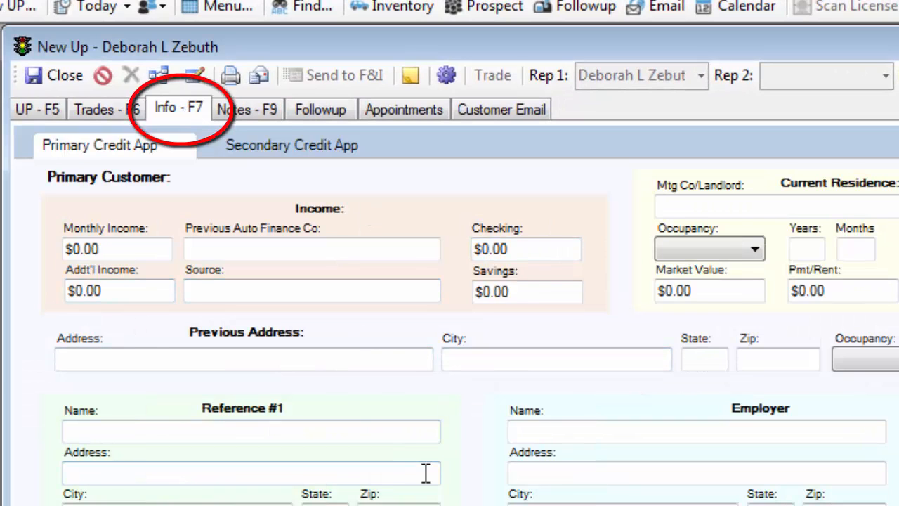
left_click(249, 114)
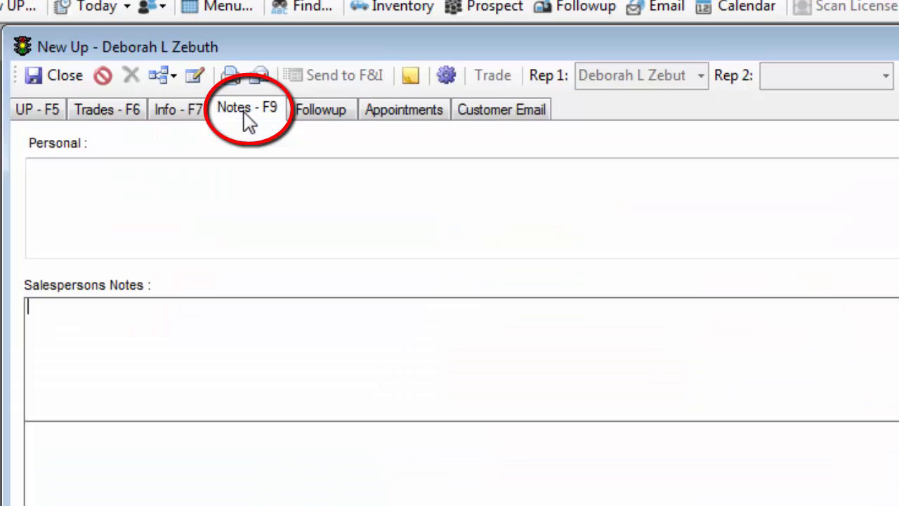
left_click(44, 179)
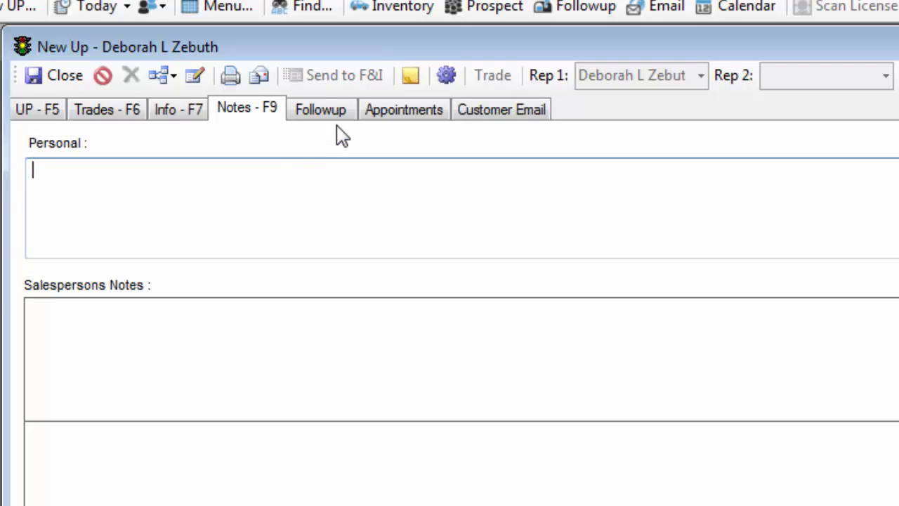
left_click(337, 118)
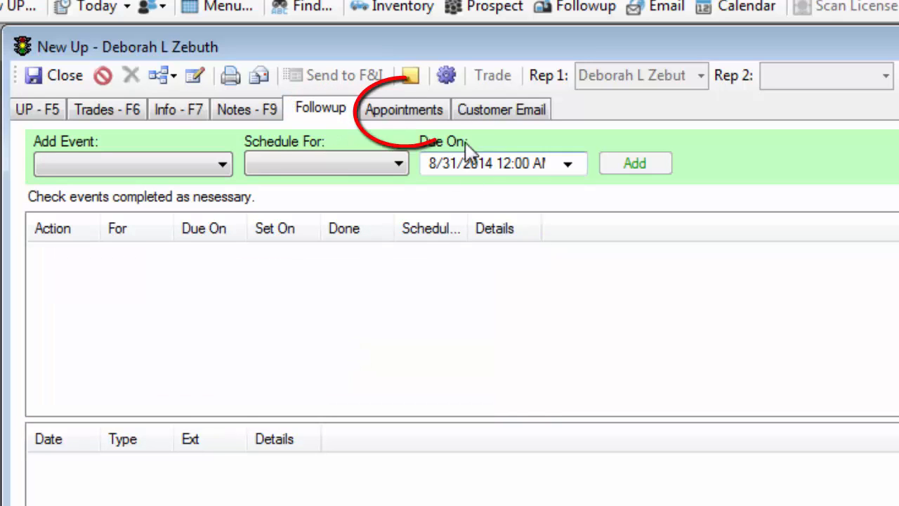
left_click(427, 118)
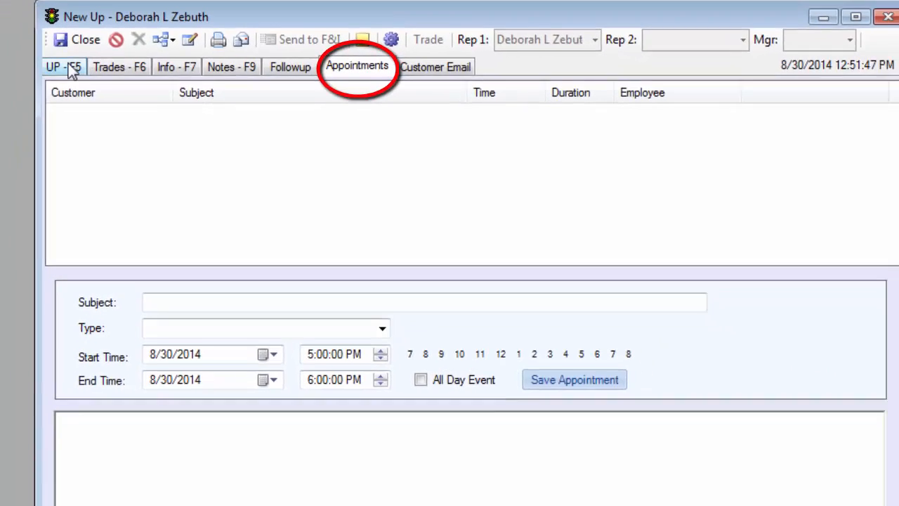
Set the primary customer's salutation to Mr. and enter the first name, middle initial and last name
left_click(38, 109)
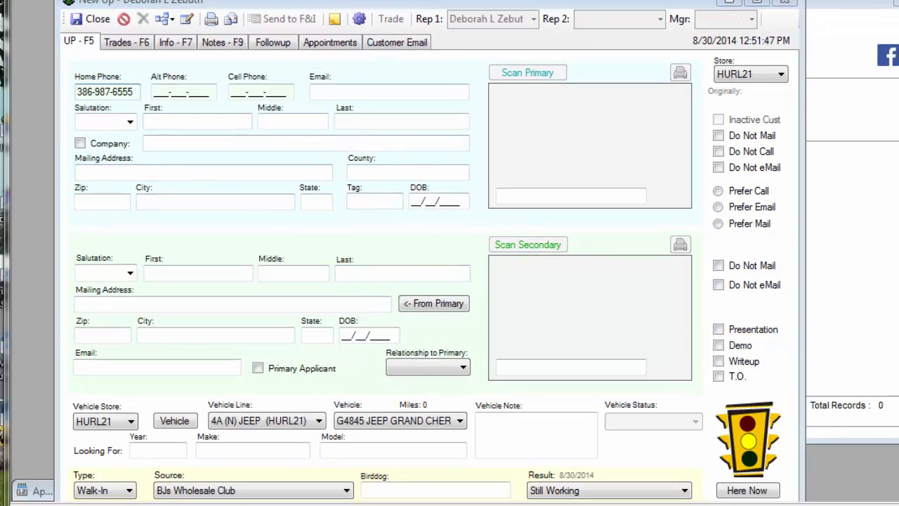
left_click(130, 123)
left_click(125, 137)
left_click(165, 121)
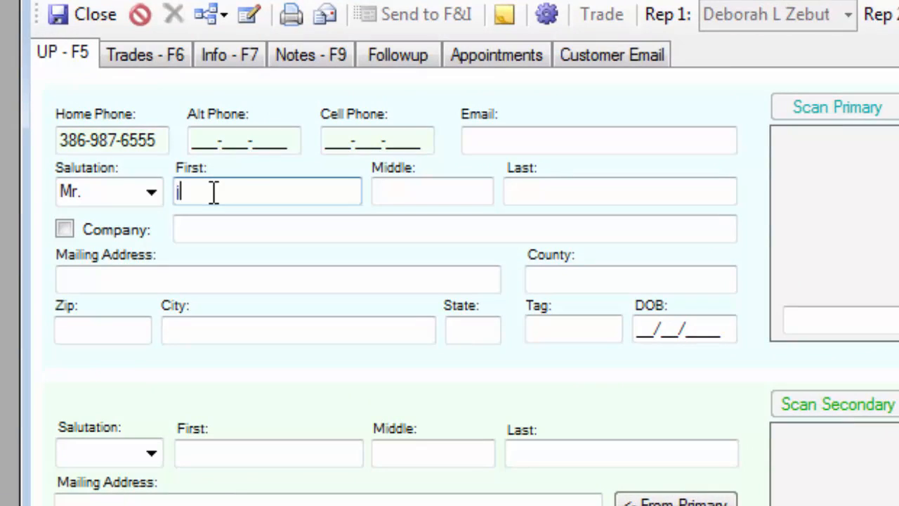
key("Tab")
type("g")
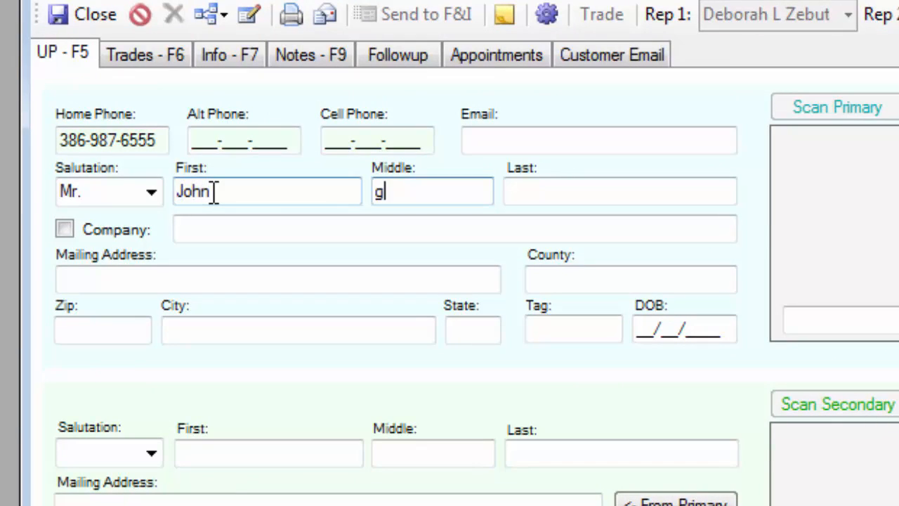
key("Tab")
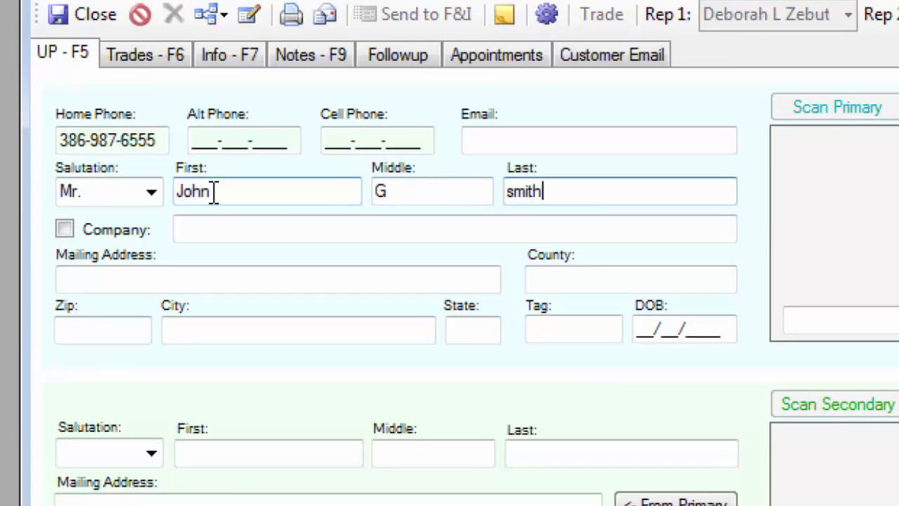
key("Tab")
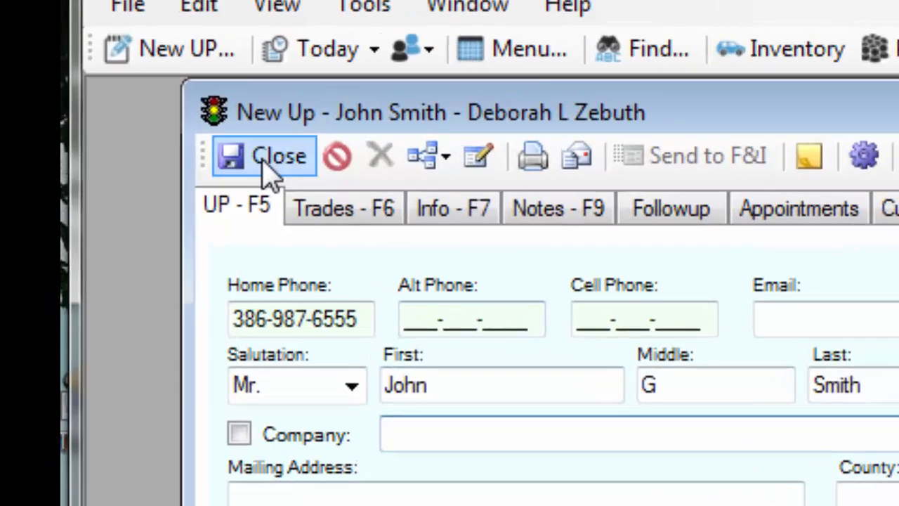
Save and close the new UP, and display the list of today's UPs
left_click(270, 158)
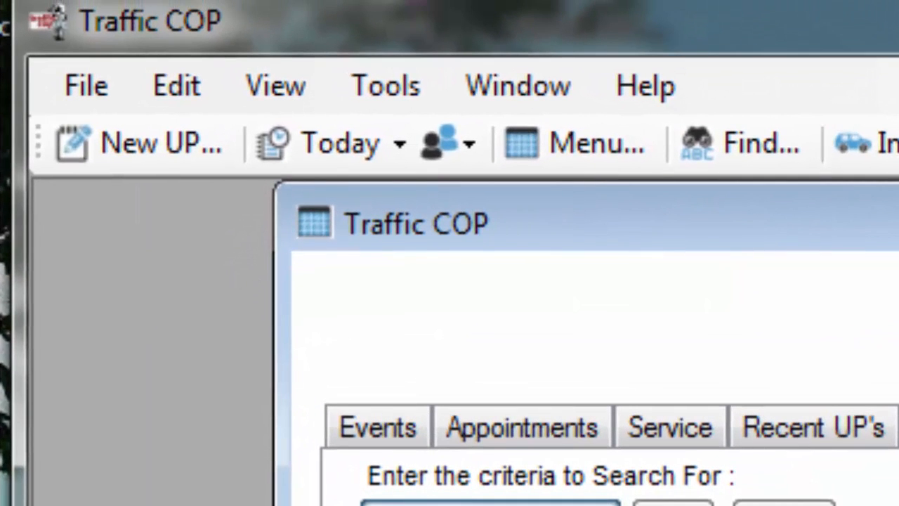
left_click(393, 148)
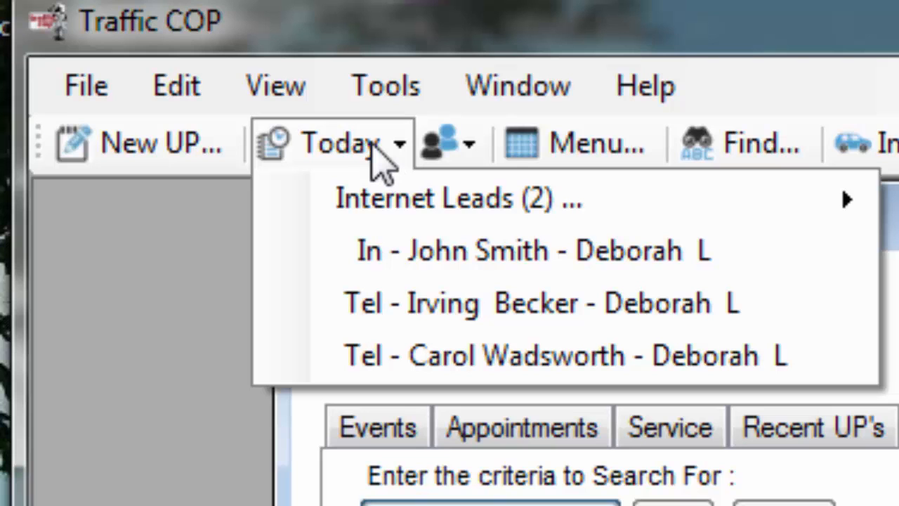
Open today's in-store UP and generate previews of its custom forms, including Hurley Appraisal and Hurley Guest Sheet
left_click(493, 263)
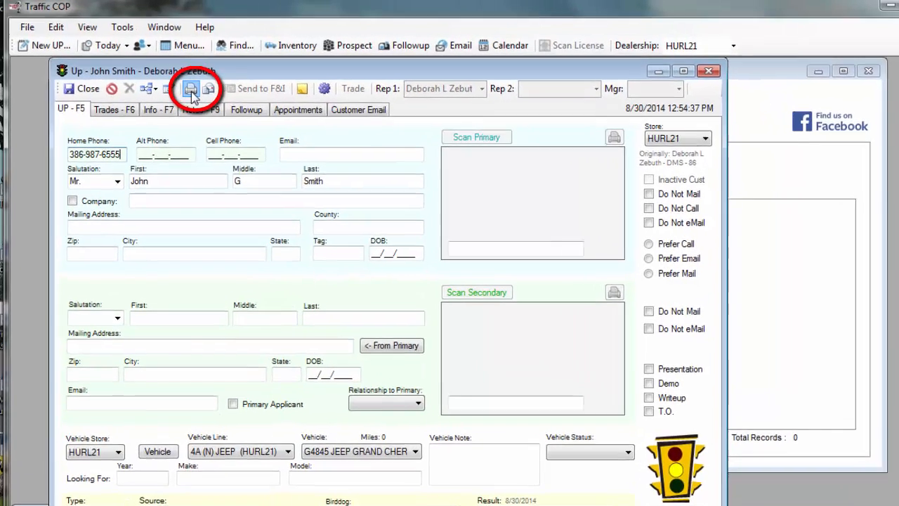
left_click(172, 81)
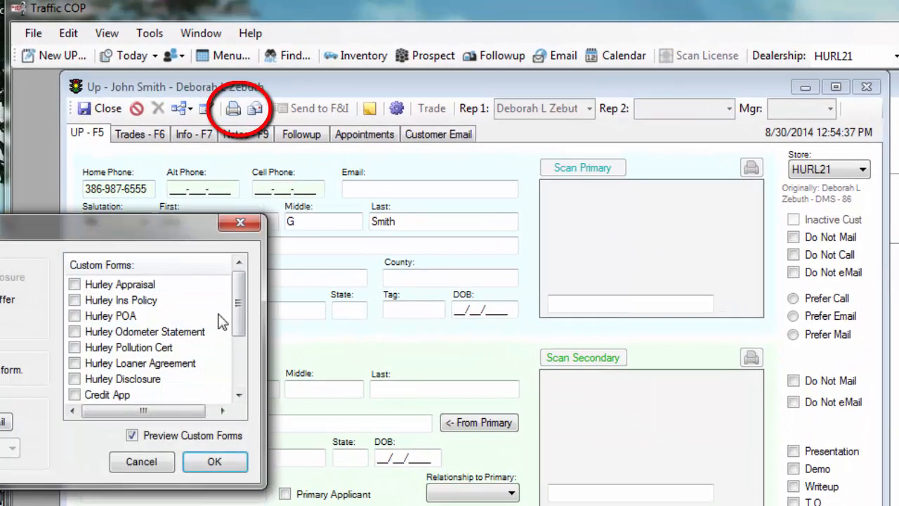
left_click(75, 284)
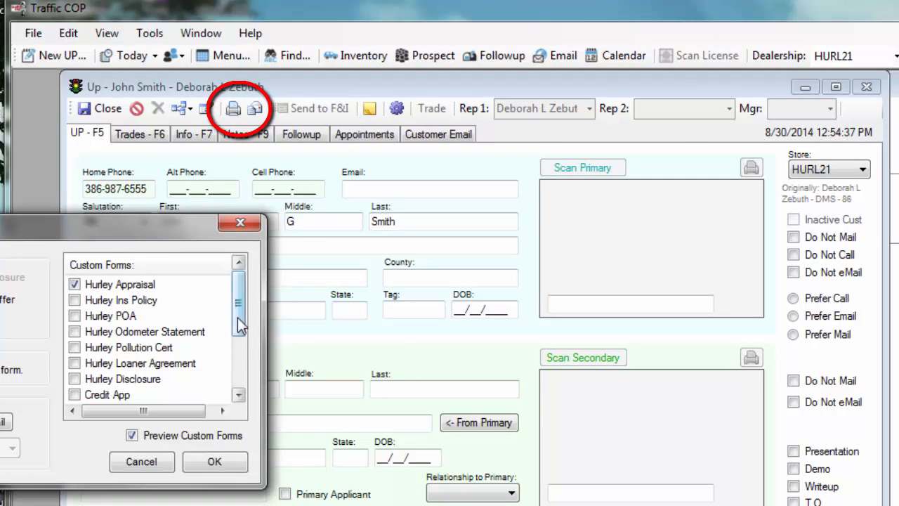
scroll(239, 330, "down", 1)
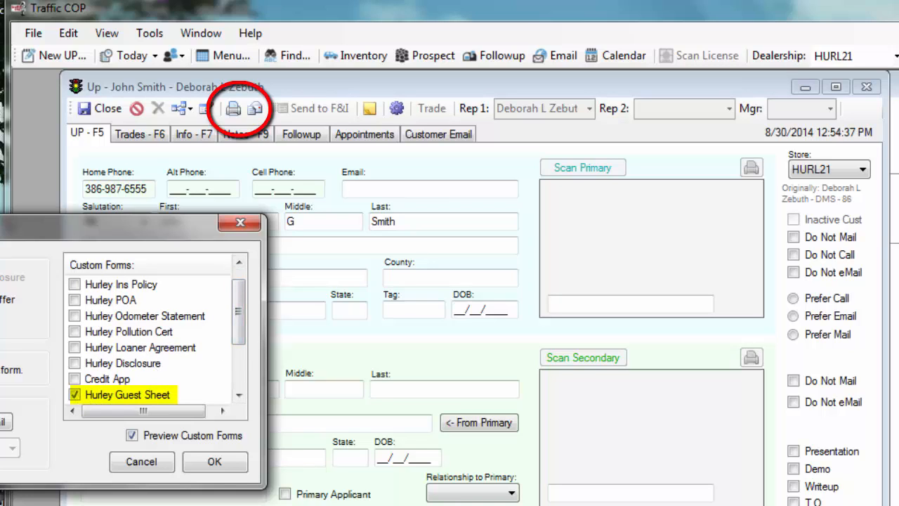
left_click(204, 460)
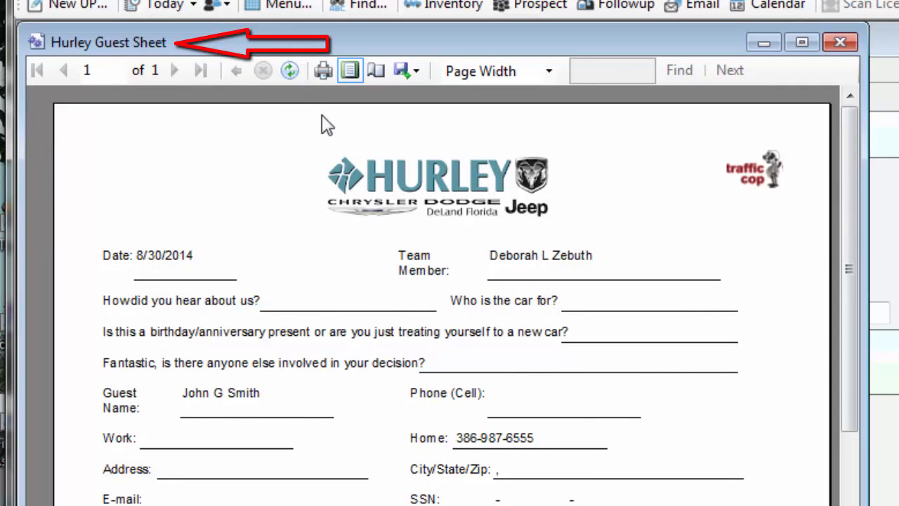
View and close the Hurley Guest Sheet, Hurley Appraisal and Payoff Authorization previews in turn
left_click(838, 42)
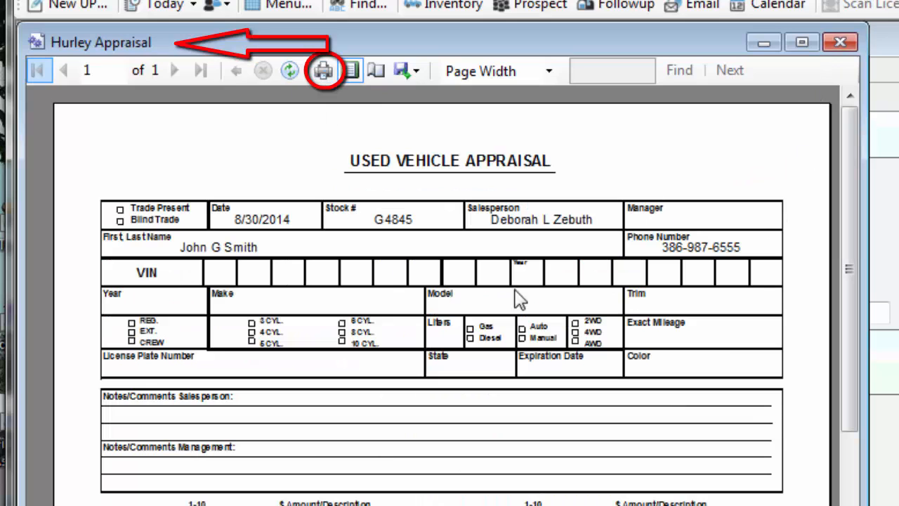
left_click(839, 45)
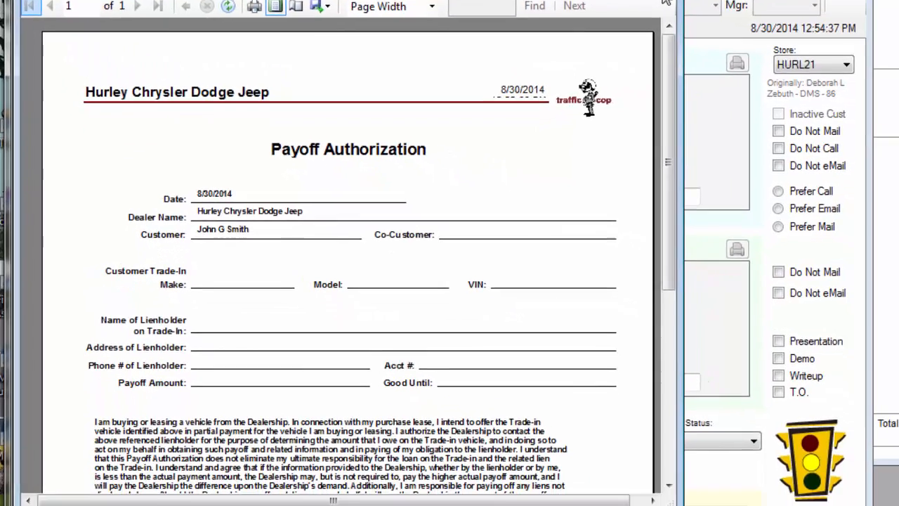
left_click(840, 42)
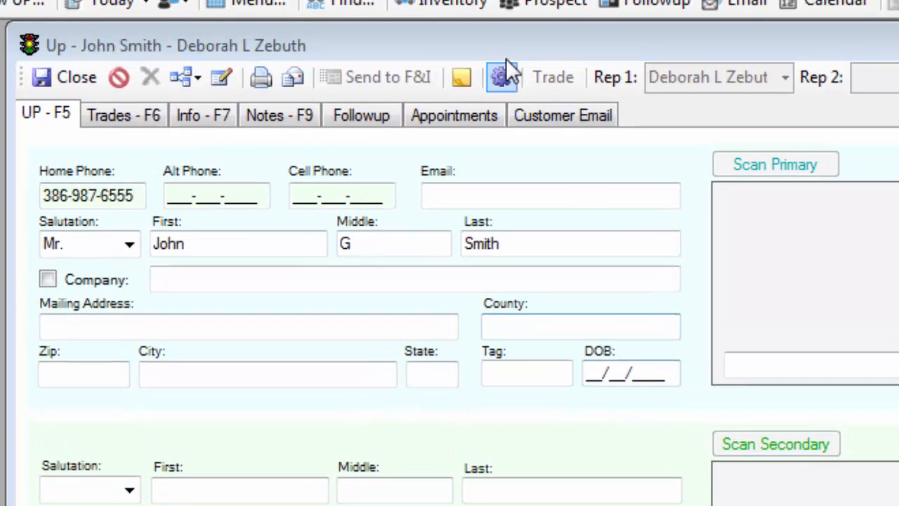
Check the selected vehicle's history, view the repair order for the Cherokee predelivery inspection, and close both windows
left_click(497, 76)
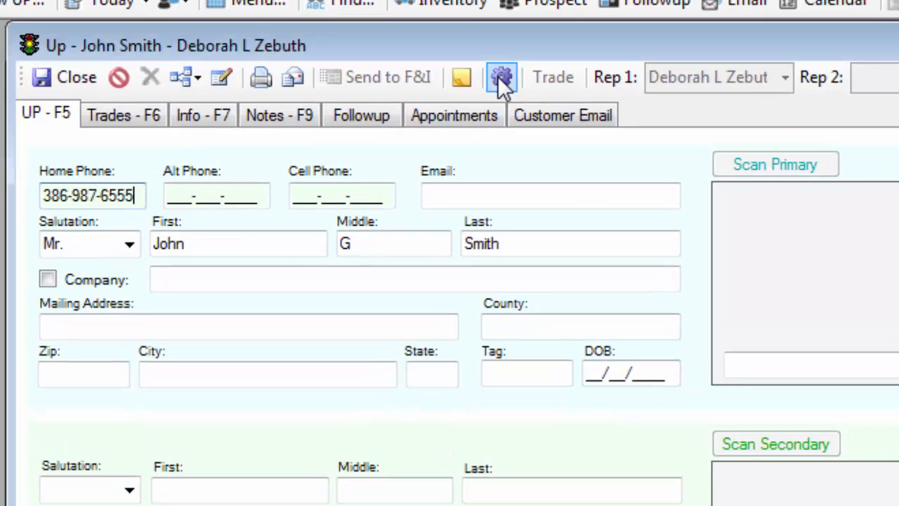
left_click(501, 77)
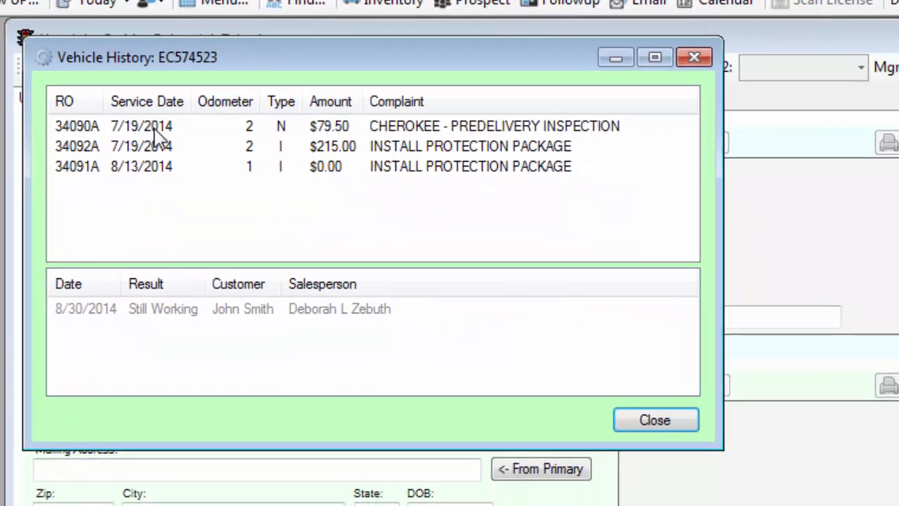
double_click(179, 145)
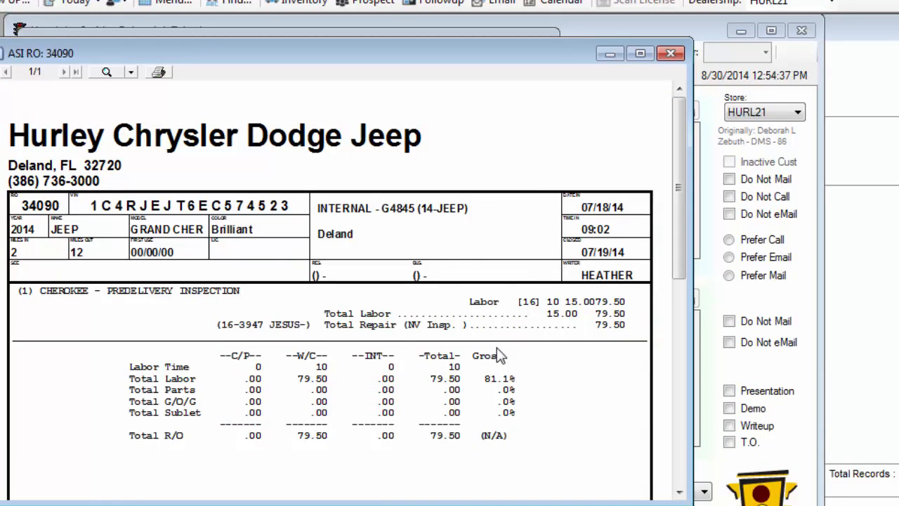
left_click(671, 56)
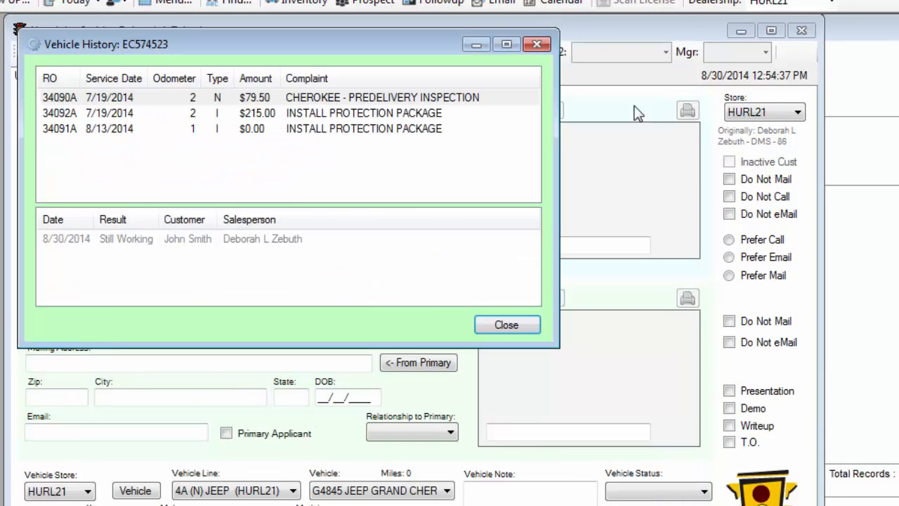
left_click(538, 45)
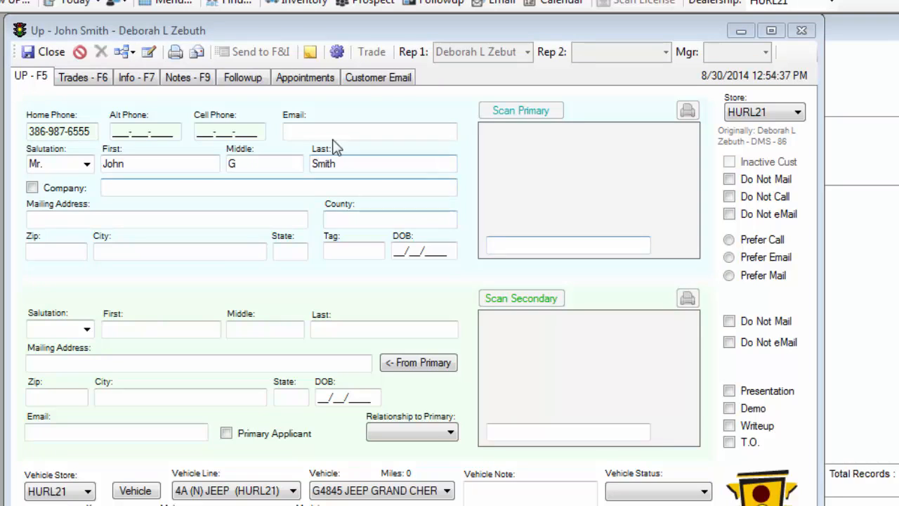
Review the UP's follow-up schedule, the available event types and the notes section, and close the record
left_click(242, 79)
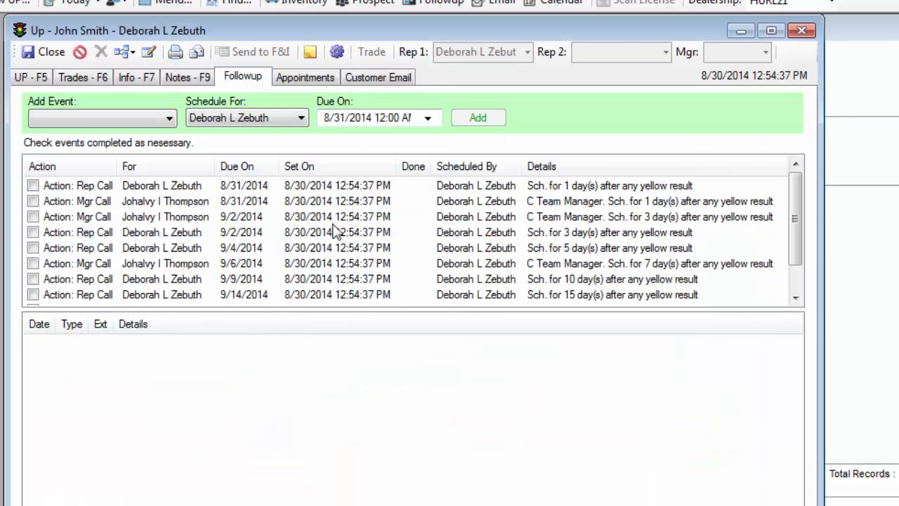
left_click(170, 118)
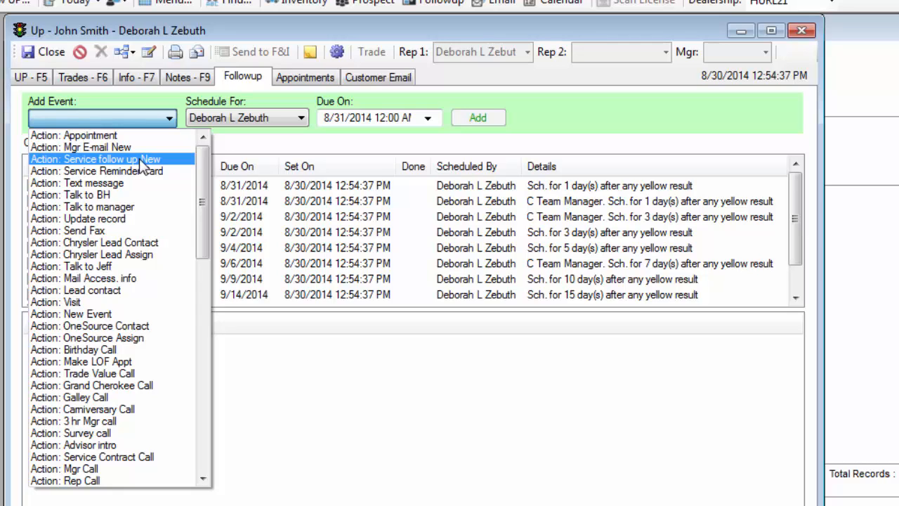
left_click(539, 108)
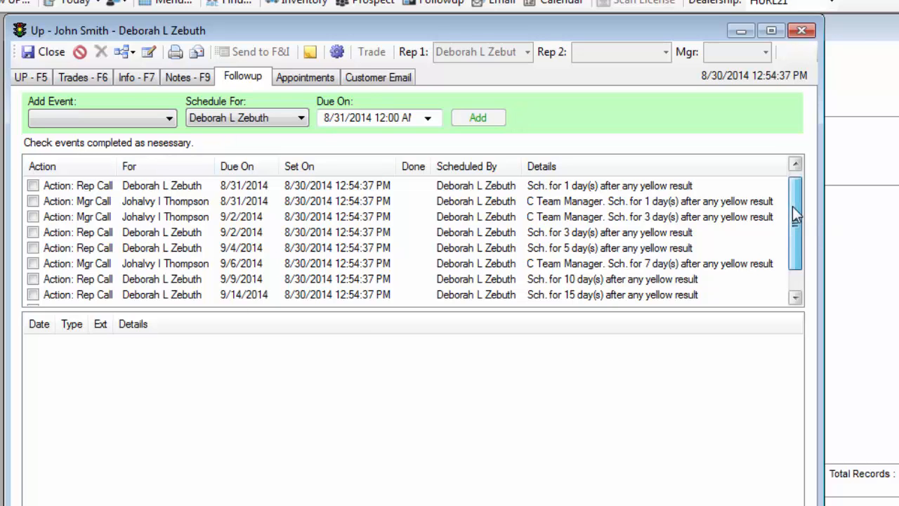
mouse_move(792, 205)
left_mouse_down()
mouse_move(793, 295)
mouse_move(796, 199)
left_mouse_up()
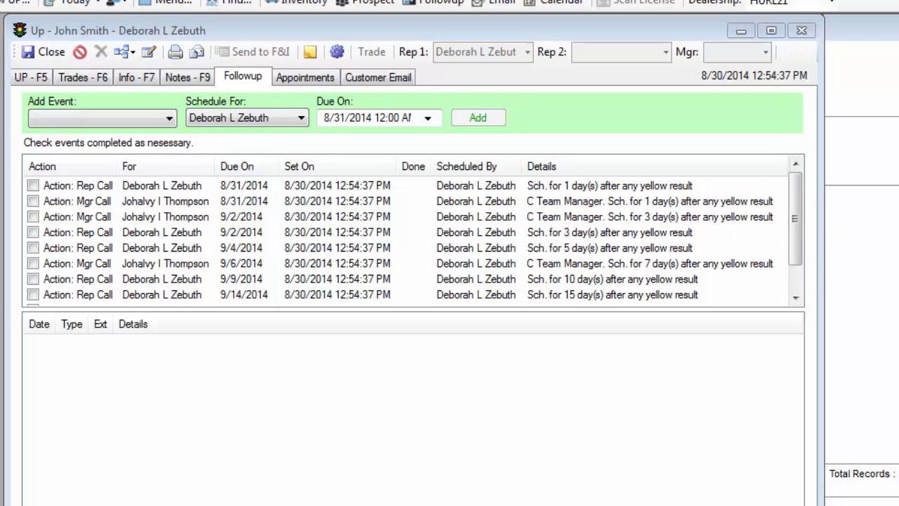
left_click(115, 138)
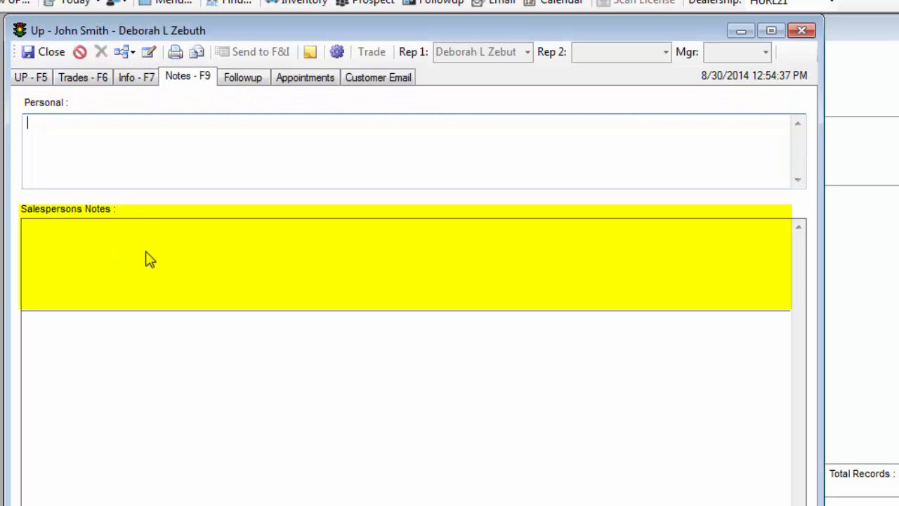
left_click(46, 52)
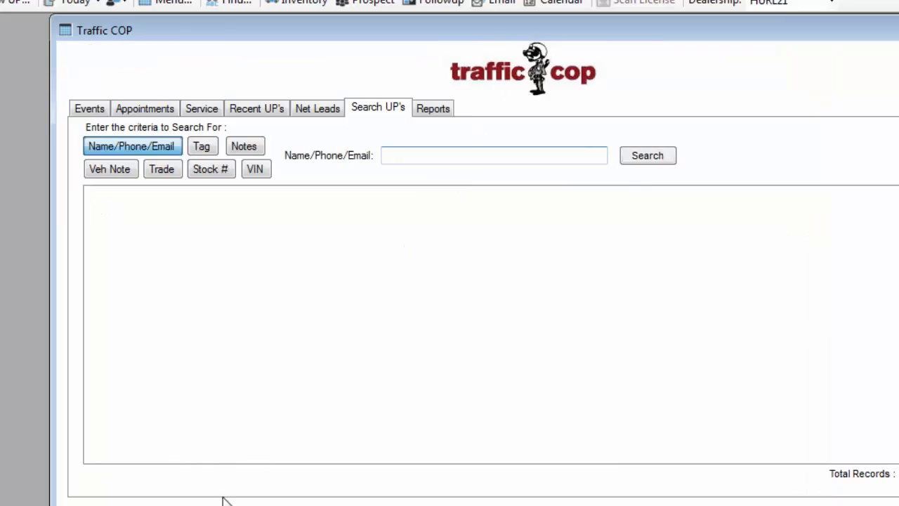
Open the TC Cloud Email inbox and look through the customer messages dated 8/23/2014 to 8/30/2014
left_click(500, 2)
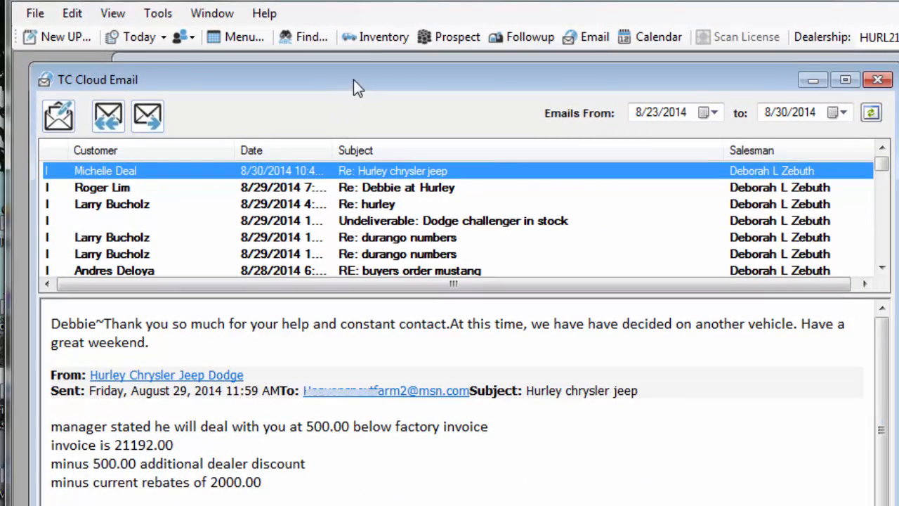
left_click_drag(364, 78, 378, 76)
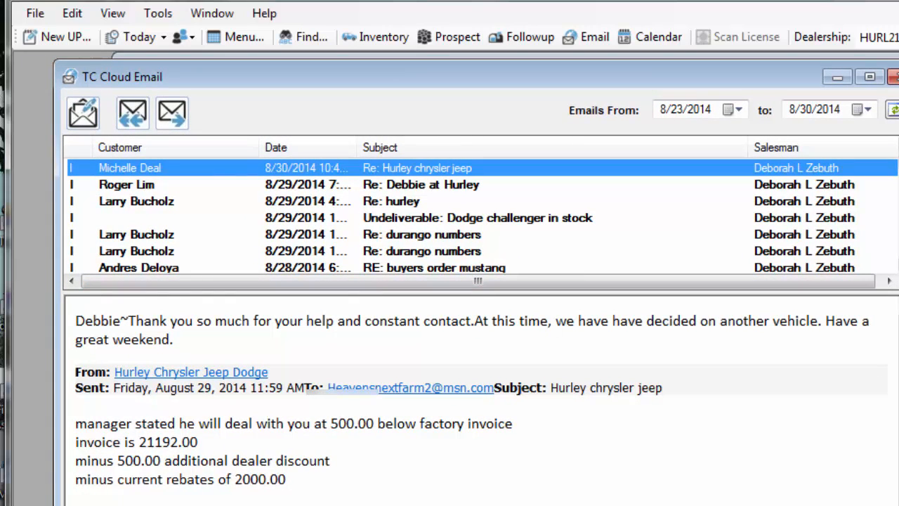
scroll(478, 217, "down", 15)
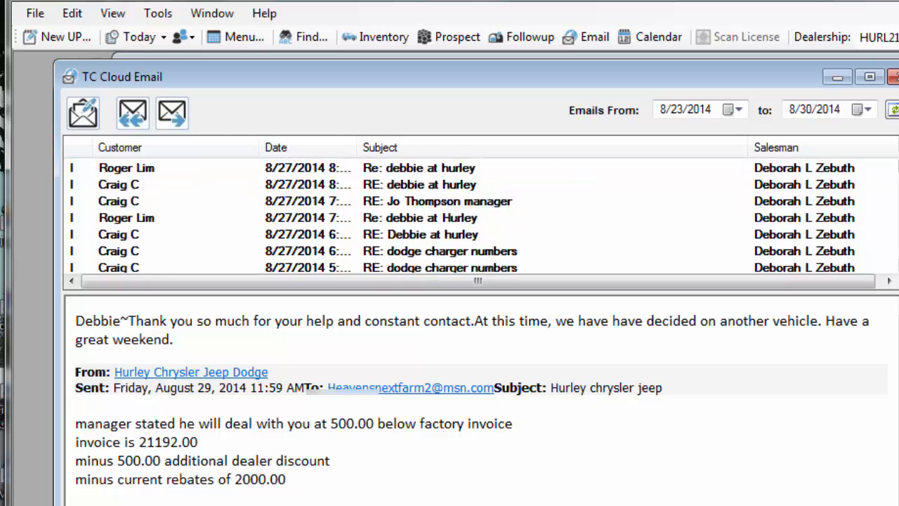
scroll(478, 218, "up", 15)
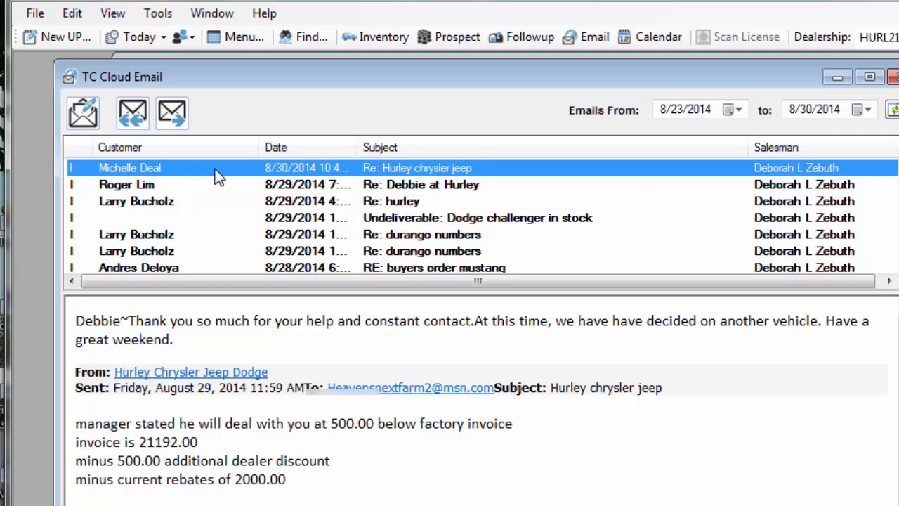
Open the UP linked to the 8/30/2014 email and review its trades, credit application, notes, follow-up and appointments, dismissing the sticky note
right_click(232, 172)
left_click(253, 184)
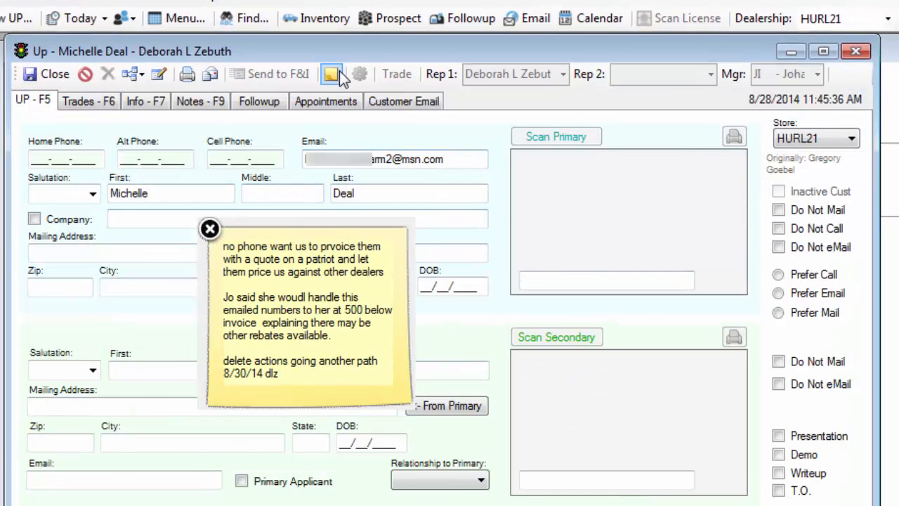
left_click(104, 106)
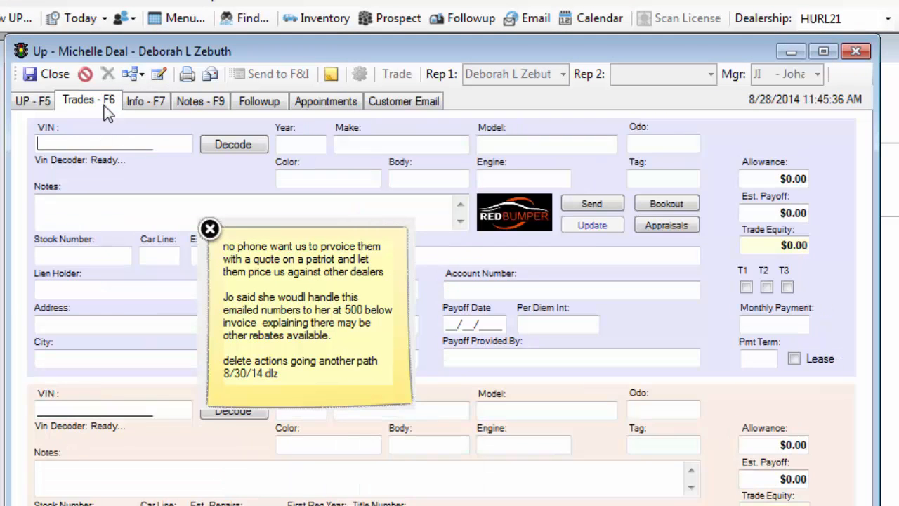
left_click(141, 103)
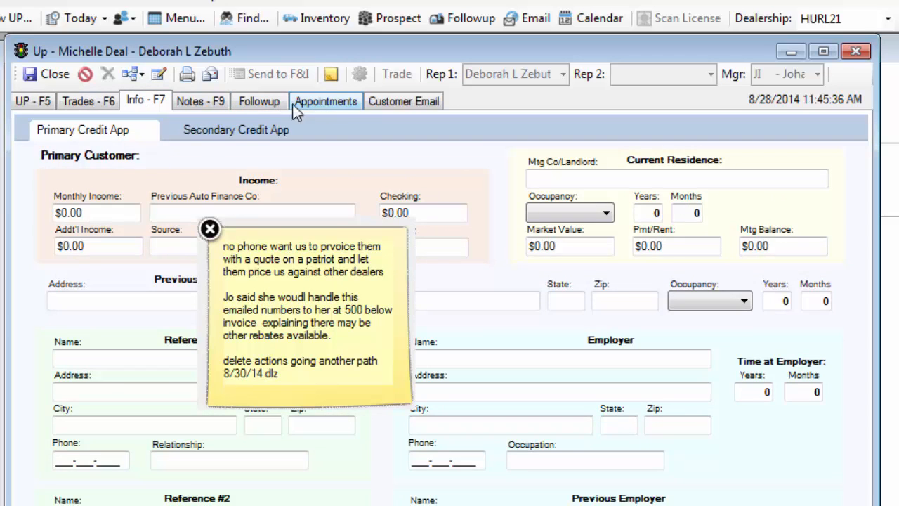
left_click(214, 101)
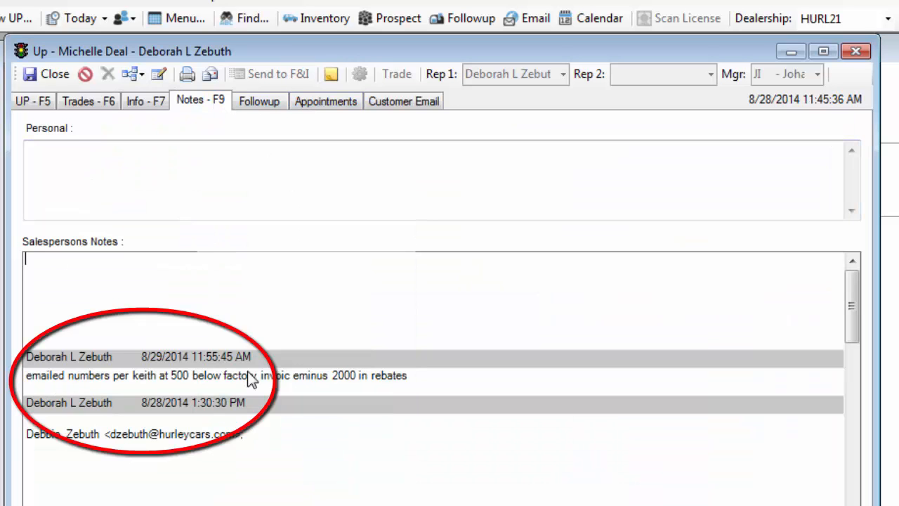
left_click(209, 229)
left_click(265, 102)
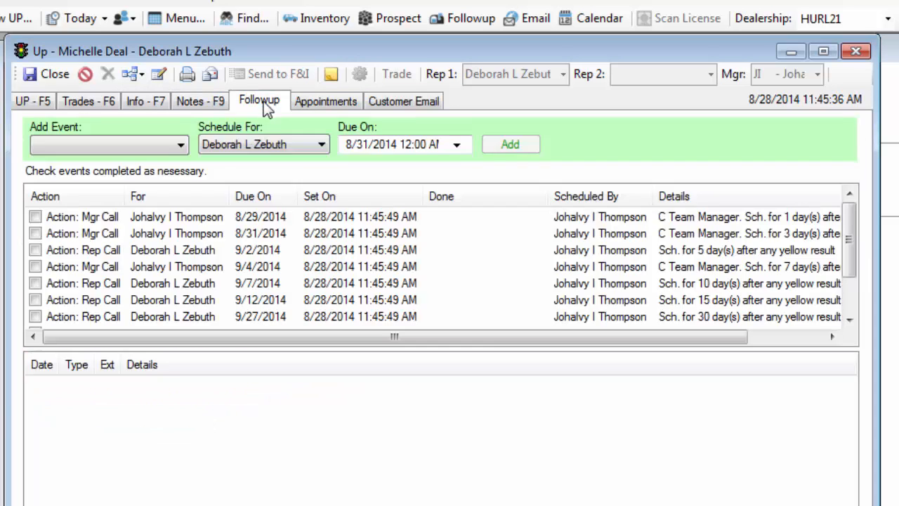
left_click(330, 102)
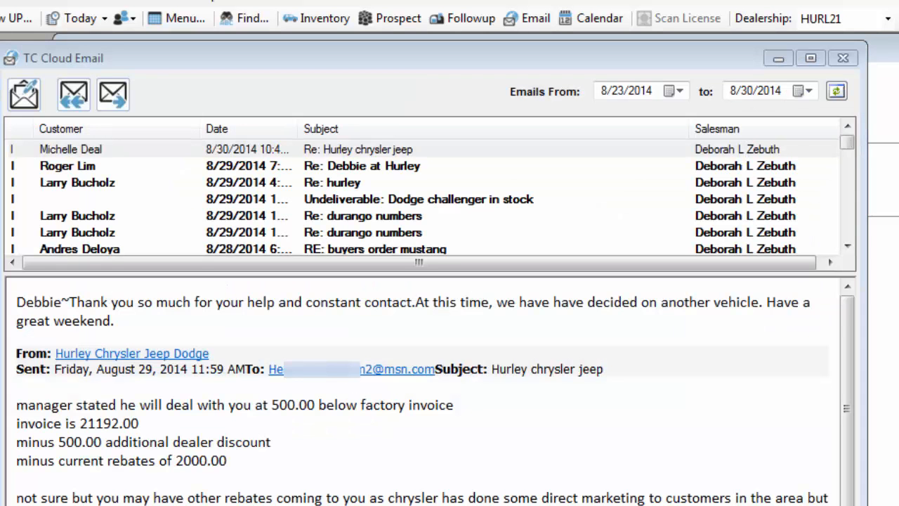
Open the UP linked to the "Re: Debbie at Hurley" message and display that customer's email history
left_click(62, 170)
right_click(63, 170)
left_click(95, 181)
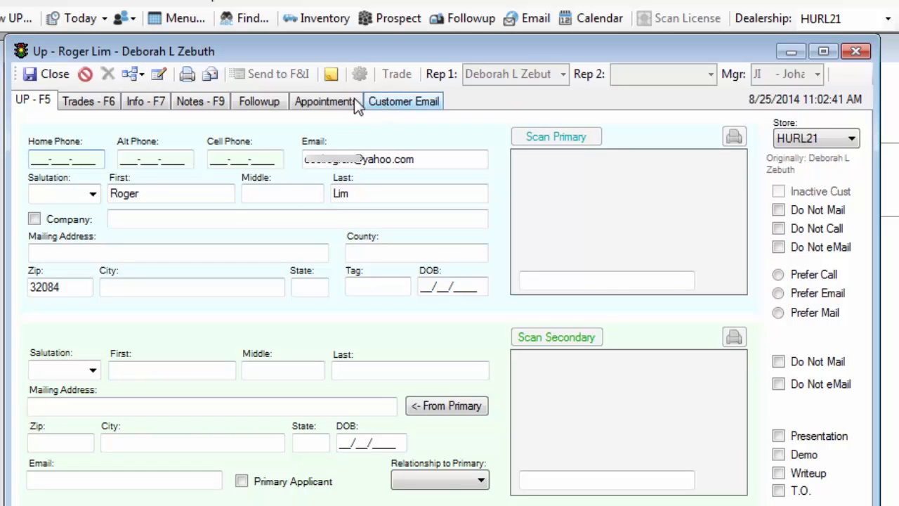
left_click(380, 104)
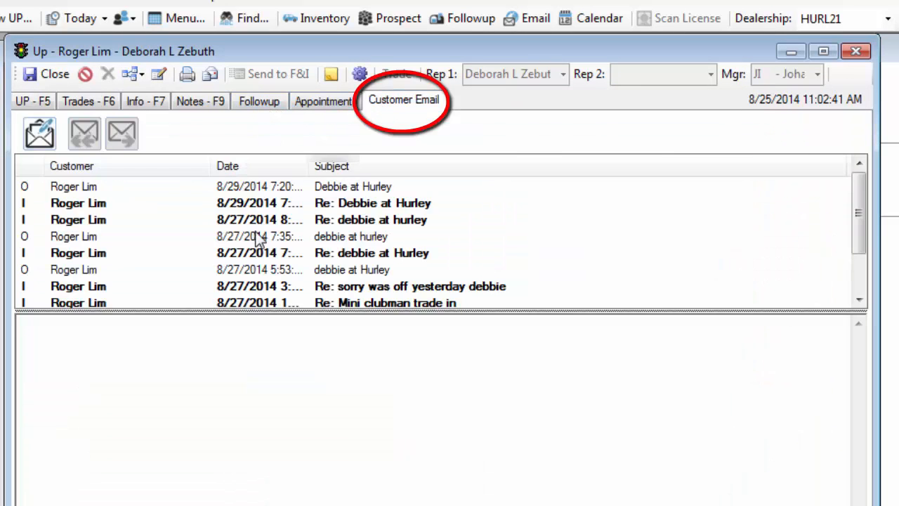
Start a new email to the customer from the UP and look through the list of email templates
left_click(40, 134)
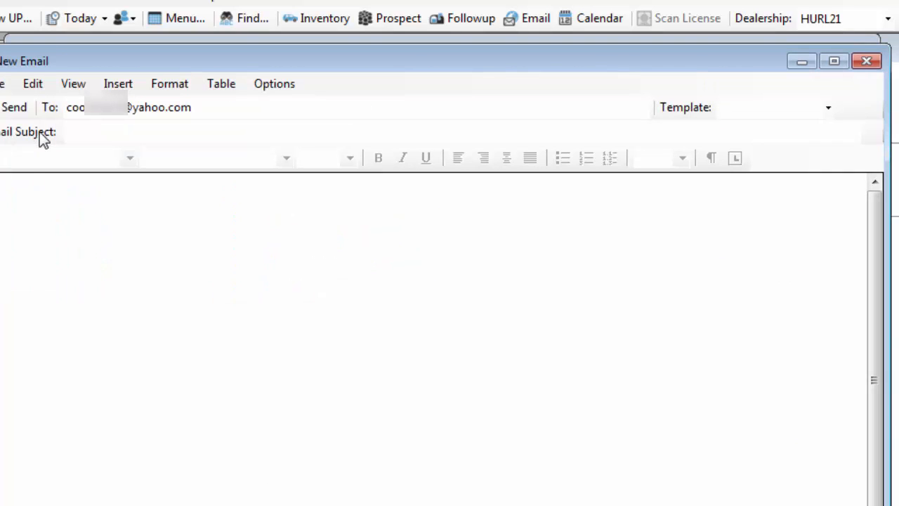
left_click(828, 111)
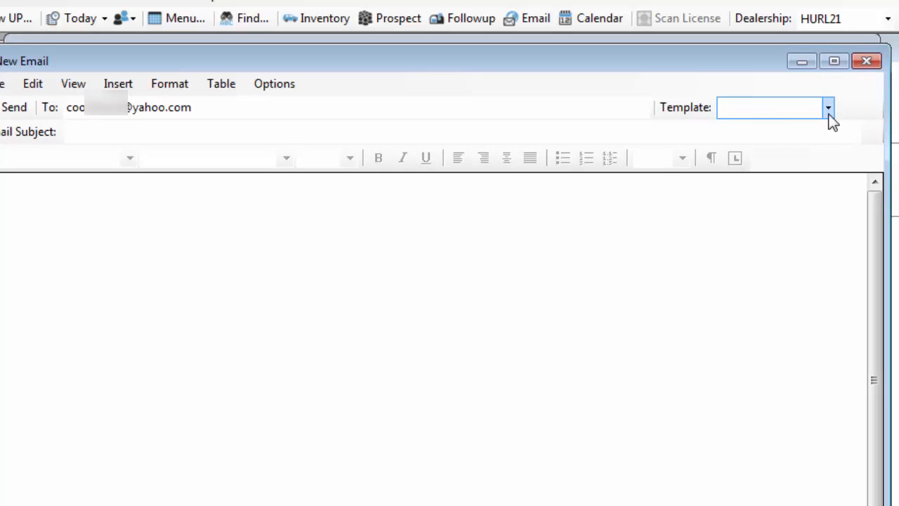
left_click(829, 113)
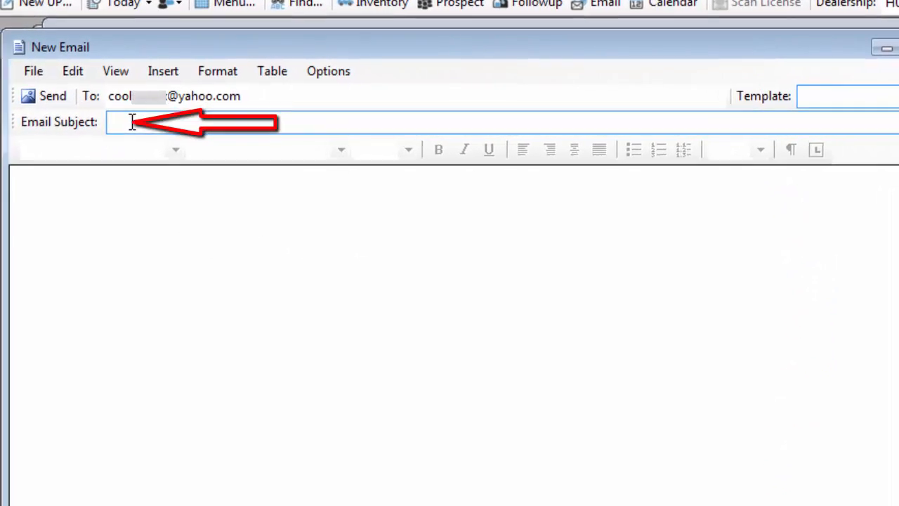
left_click(124, 124)
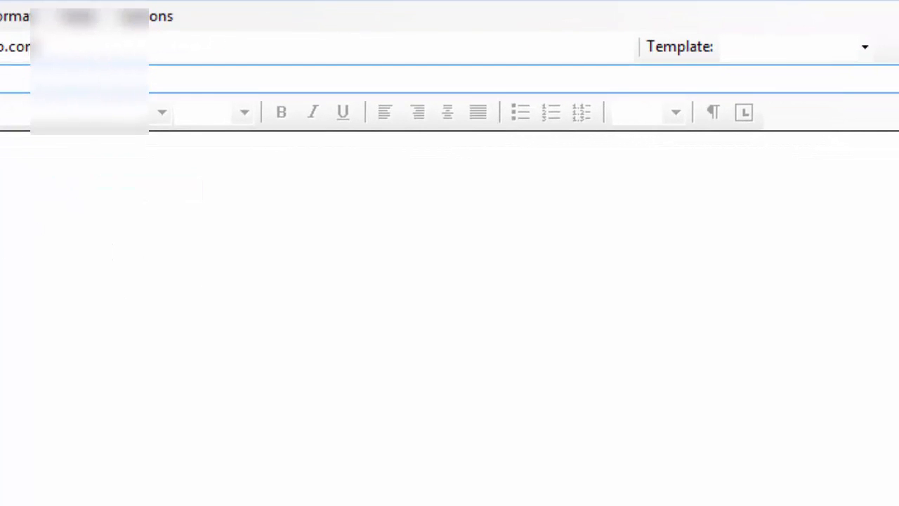
left_click(865, 43)
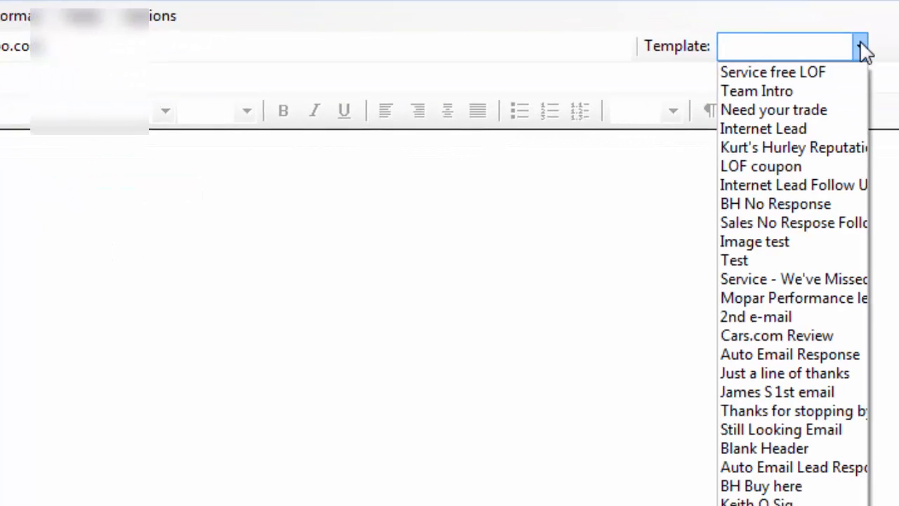
left_click(731, 424)
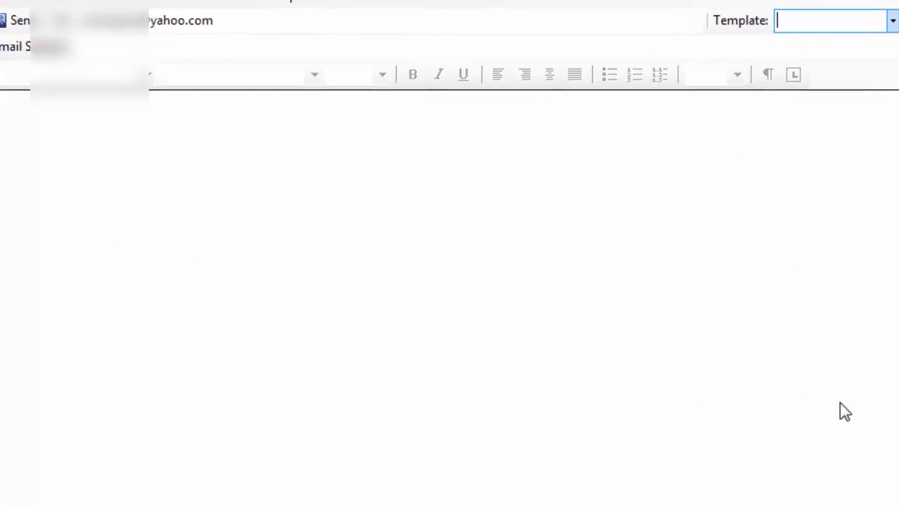